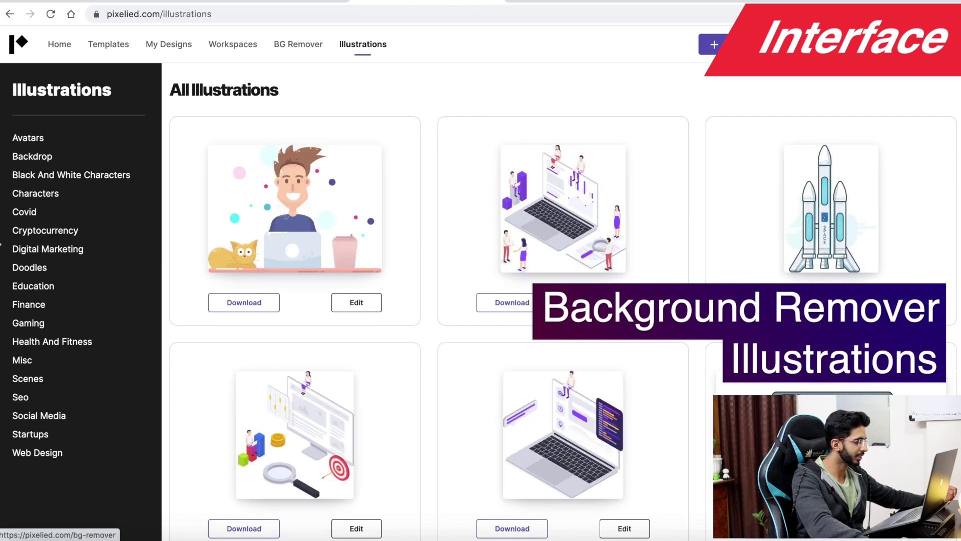
- Open the account settings to view the profile's name, email and password entries
{"action": "scroll", "coordinate": [231, 317], "scroll_direction": "up", "scroll_amount": 2}
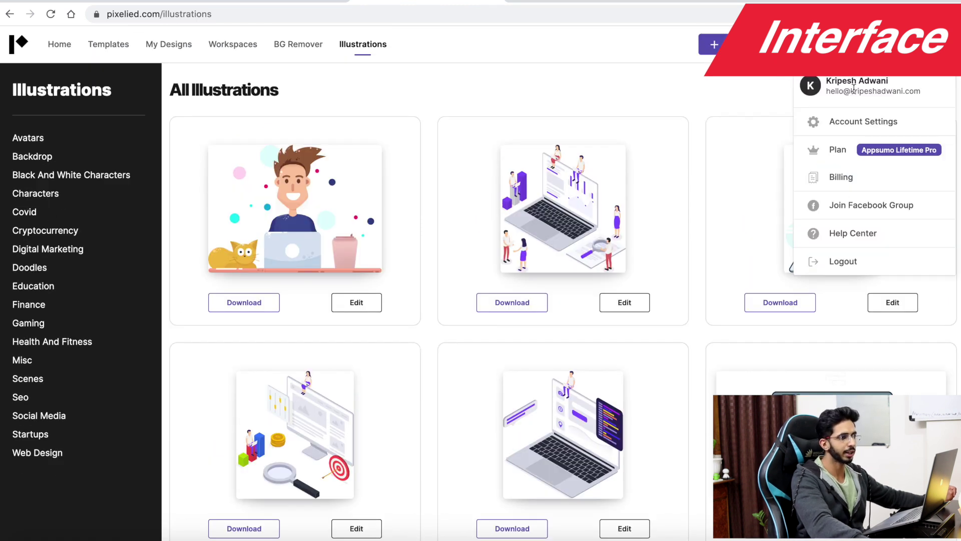
{"action": "left_click", "coordinate": [835, 121]}
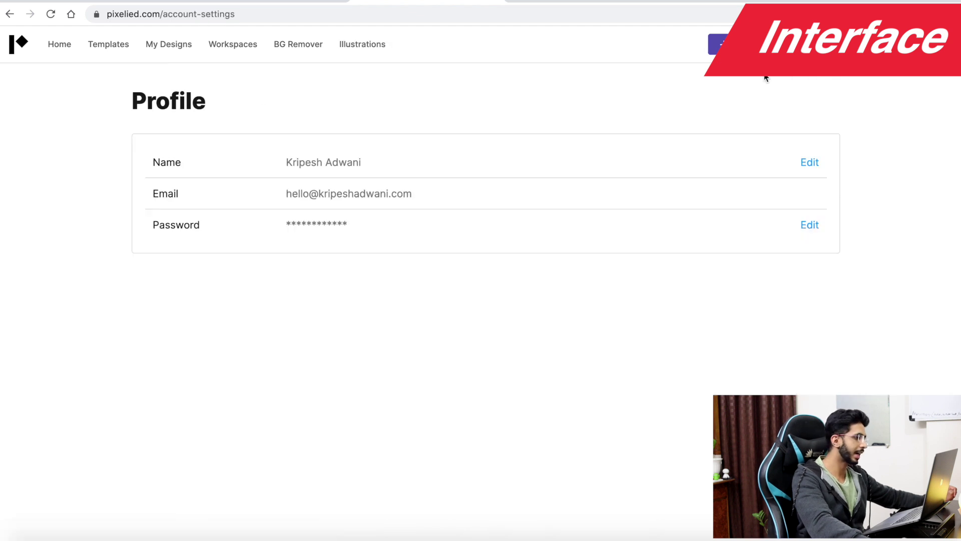
{"action": "left_click", "coordinate": [943, 44]}
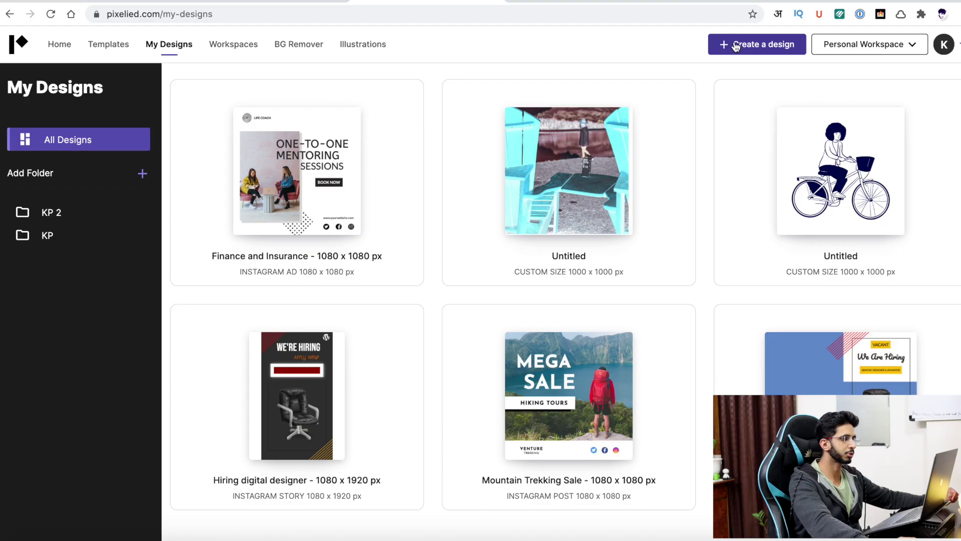
- Create a new blank design with a custom size of 1080 x 1080 px
{"action": "left_click", "coordinate": [735, 45]}
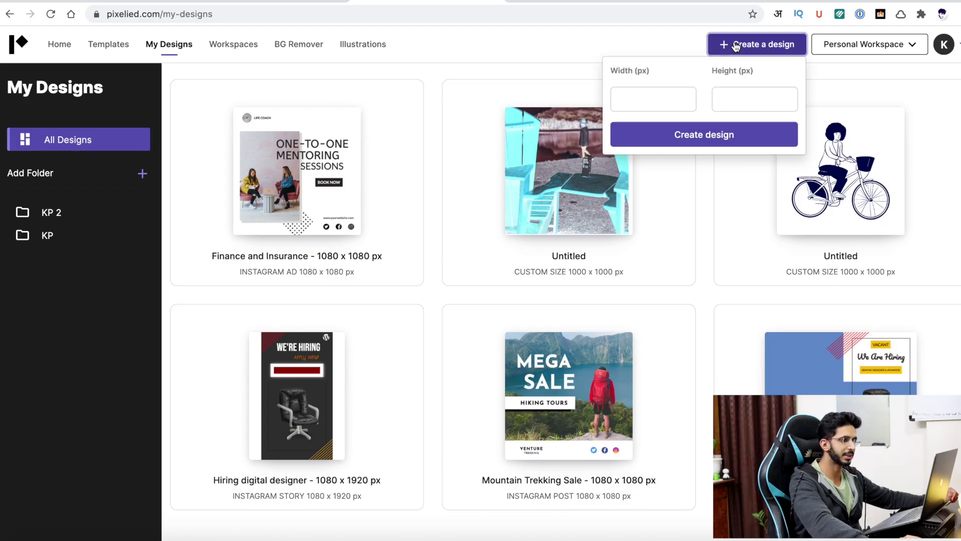
{"action": "left_click", "coordinate": [616, 99]}
{"action": "type", "text": "1080"}
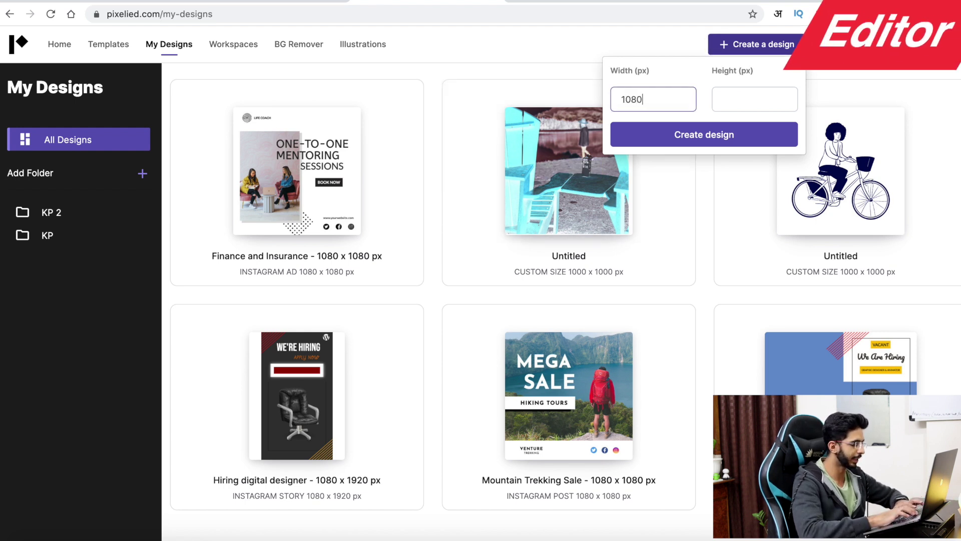
{"action": "left_click", "coordinate": [754, 99]}
{"action": "type", "text": "1080"}
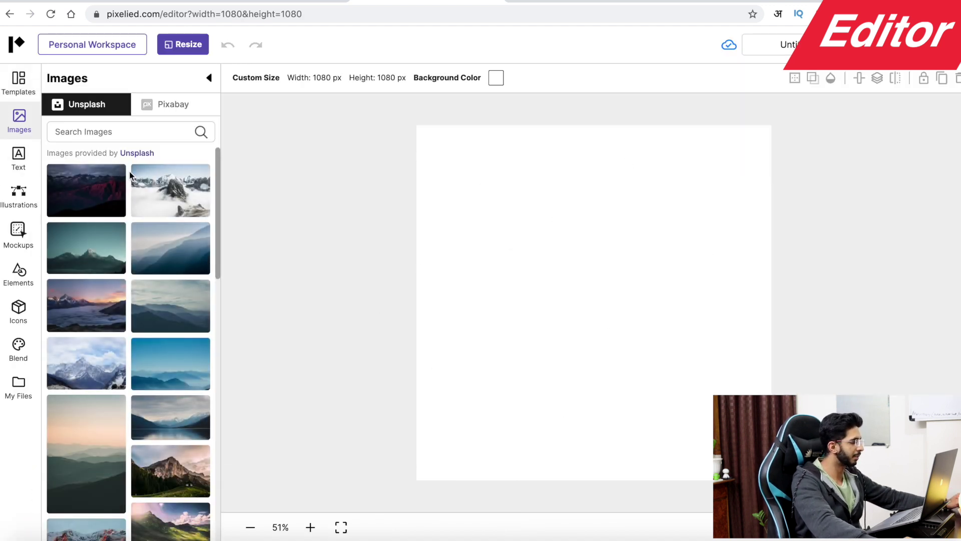
- Search the Unsplash images for "gift" and place the dark gift box photo with the brown bow on the canvas
{"action": "left_click", "coordinate": [132, 128]}
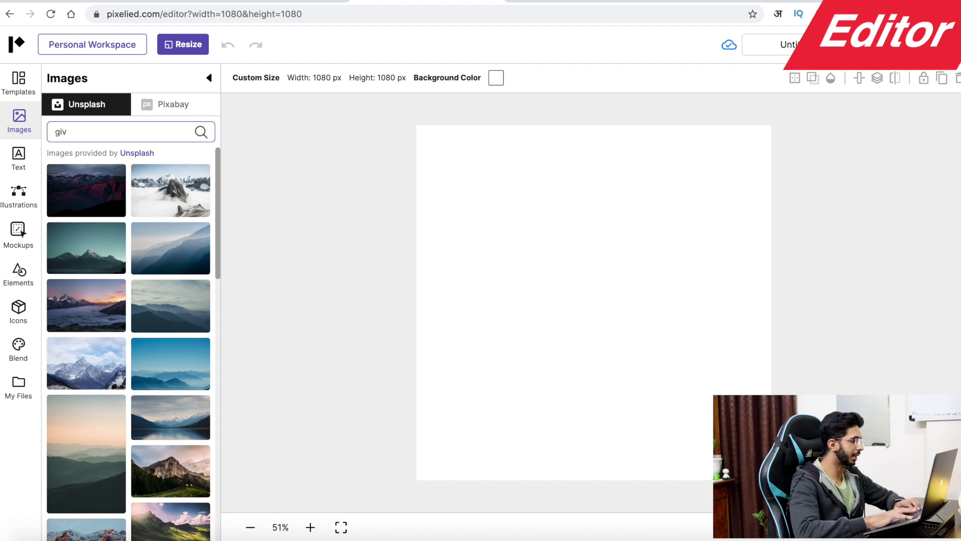
{"action": "key", "text": "Return"}
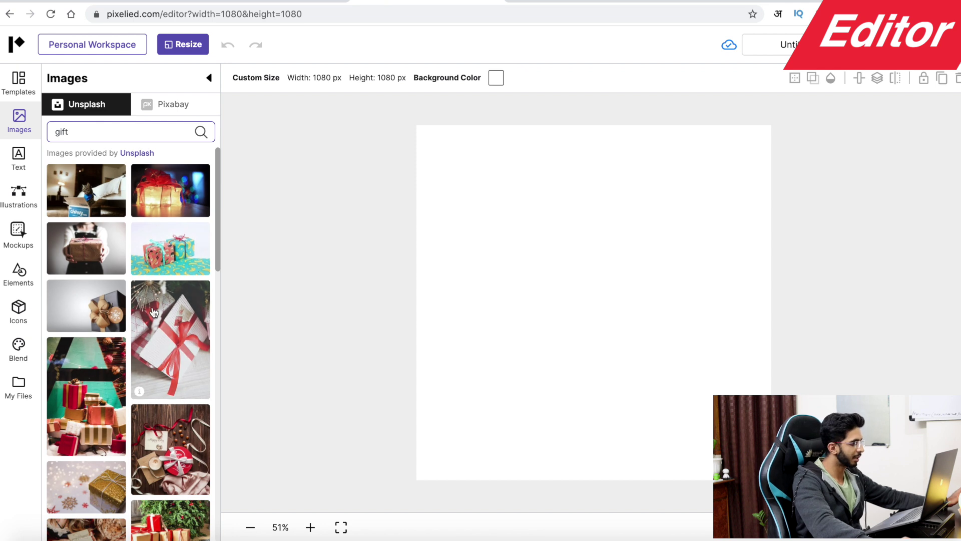
{"action": "scroll", "coordinate": [91, 301], "scroll_direction": "down", "scroll_amount": 1}
{"action": "left_click_drag", "start_coordinate": [91, 301], "coordinate": [565, 285]}
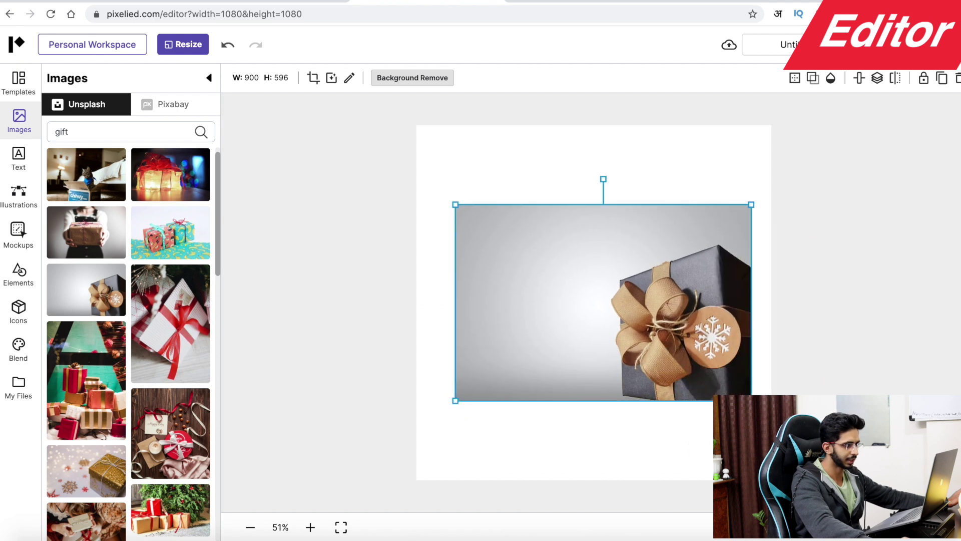
- Enlarge the gift photo to about 1700 x 1126 and reposition it so it covers the whole canvas with the box at the right
{"action": "left_click_drag", "start_coordinate": [752, 401], "coordinate": [959, 538]}
{"action": "left_click_drag", "start_coordinate": [717, 380], "coordinate": [591, 318]}
{"action": "left_click_drag", "start_coordinate": [807, 463], "coordinate": [860, 497]}
{"action": "left_click_drag", "start_coordinate": [713, 439], "coordinate": [677, 431]}
{"action": "left_click", "coordinate": [341, 300]}
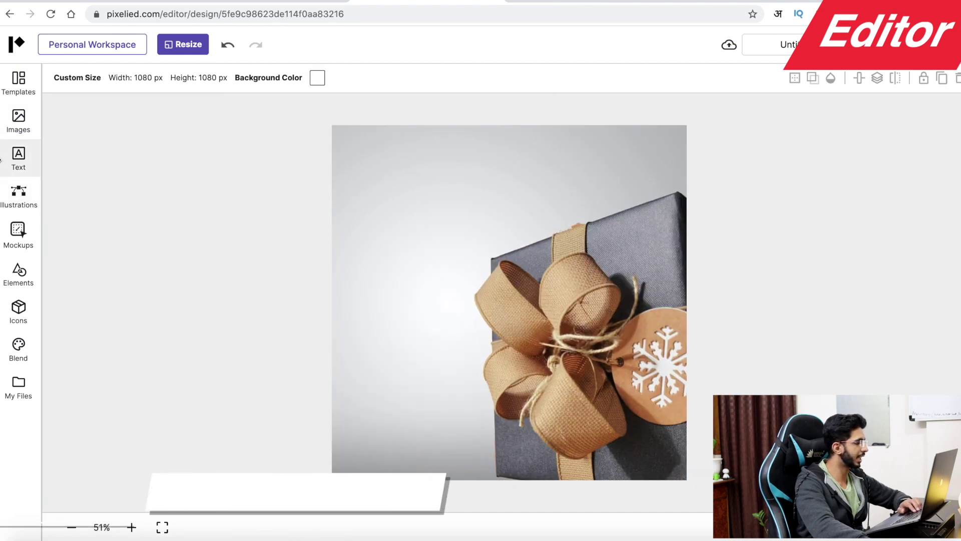
- Add the BEATS text style to the design and place it in the canvas's upper-left area
{"action": "left_click", "coordinate": [19, 159]}
{"action": "scroll", "coordinate": [148, 280], "scroll_direction": "down", "scroll_amount": 10}
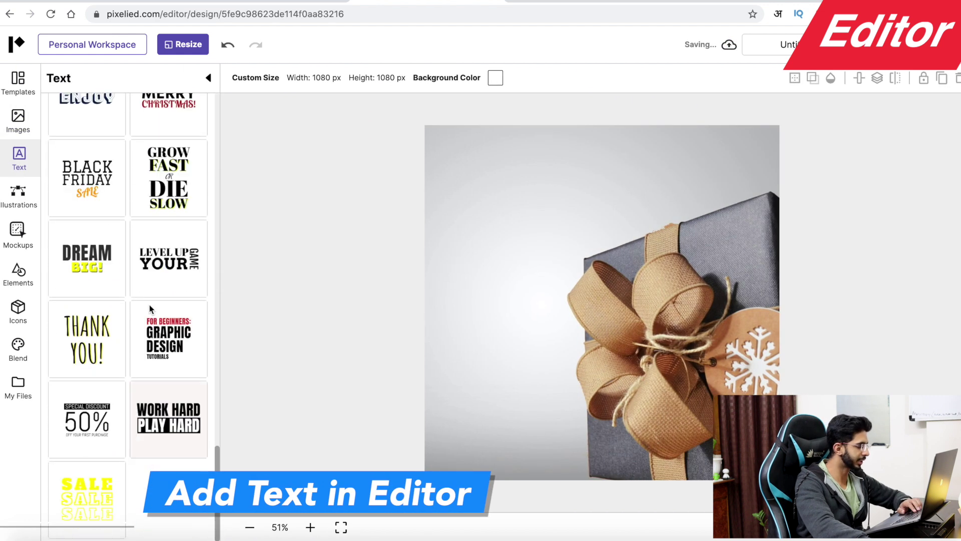
{"action": "scroll", "coordinate": [207, 281], "scroll_direction": "up", "scroll_amount": 10}
{"action": "scroll", "coordinate": [207, 282], "scroll_direction": "up", "scroll_amount": 5}
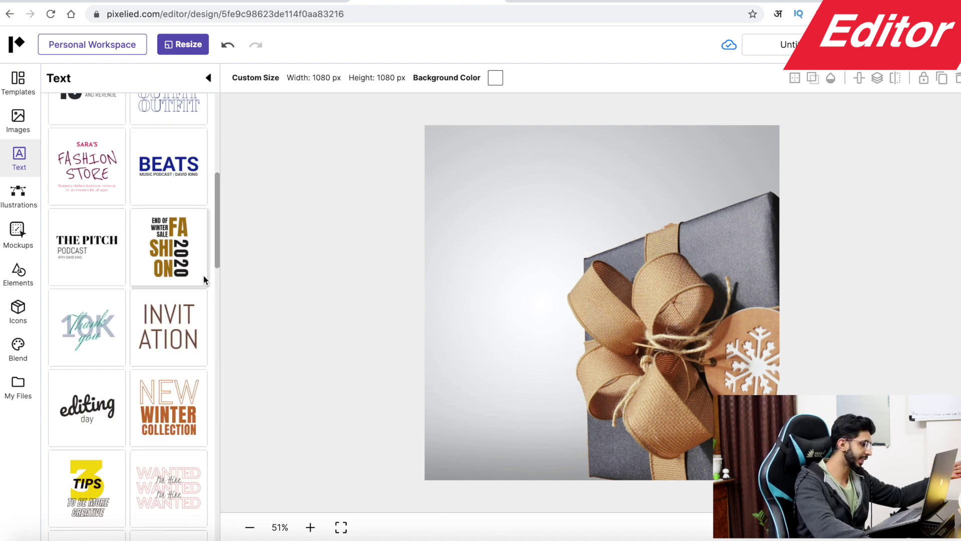
{"action": "scroll", "coordinate": [204, 280], "scroll_direction": "up", "scroll_amount": 5}
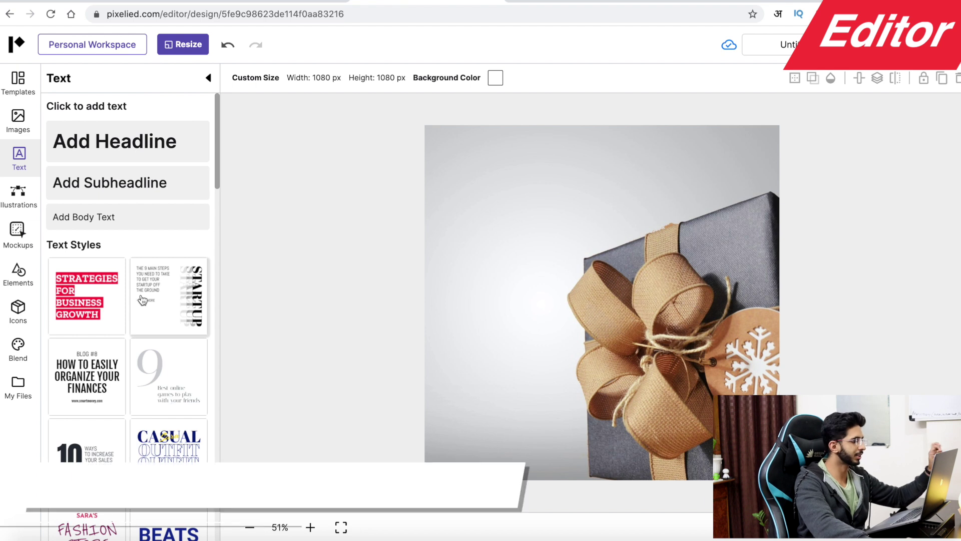
{"action": "scroll", "coordinate": [150, 290], "scroll_direction": "down", "scroll_amount": 3}
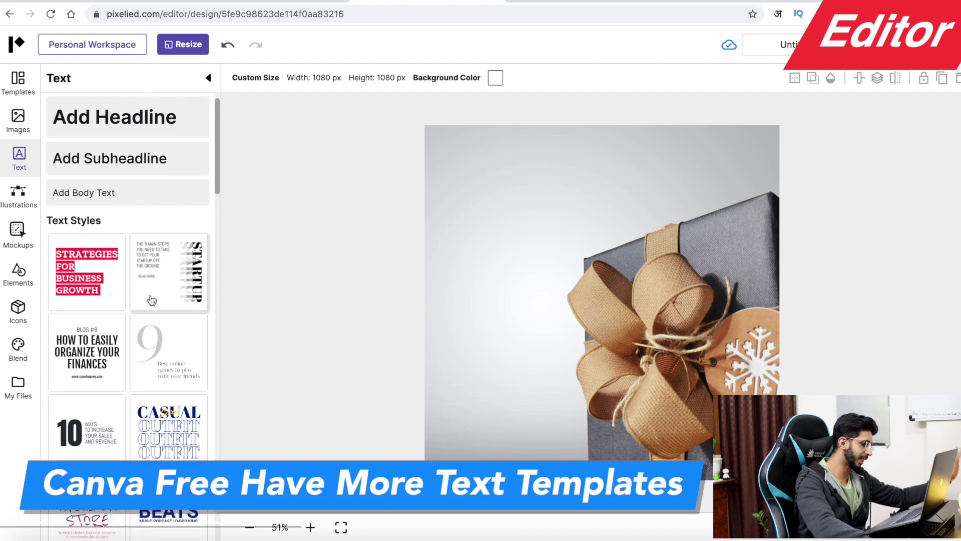
{"action": "left_click", "coordinate": [187, 373]}
{"action": "left_click_drag", "start_coordinate": [613, 303], "coordinate": [526, 163]}
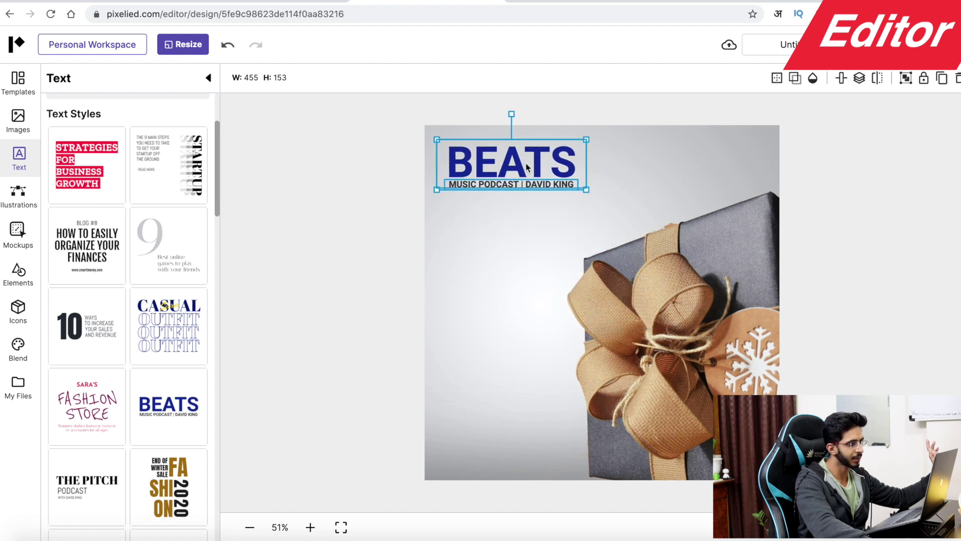
- Replace the BEATS headline text with "Giveaway"
{"action": "left_click", "coordinate": [510, 154]}
{"action": "double_click", "coordinate": [510, 154]}
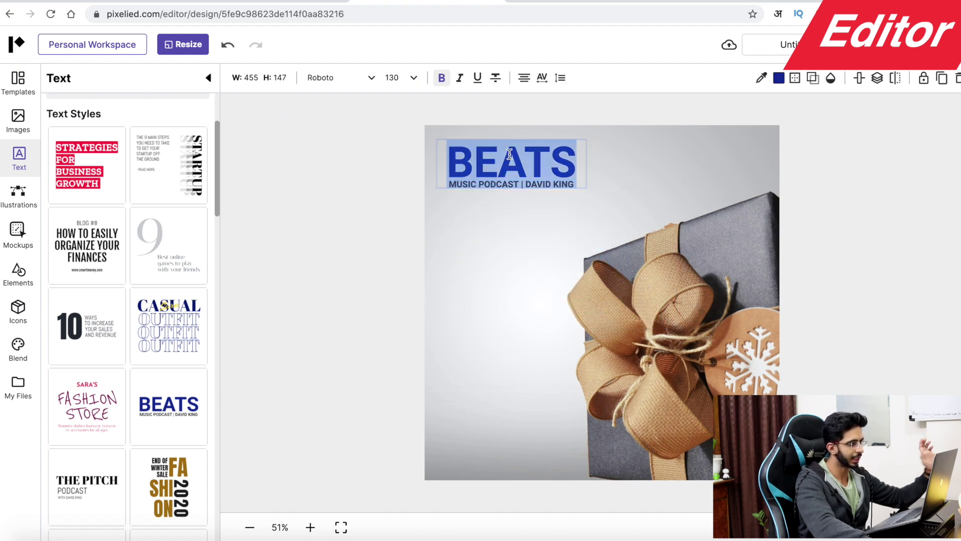
{"action": "type", "text": "Giveawa"}
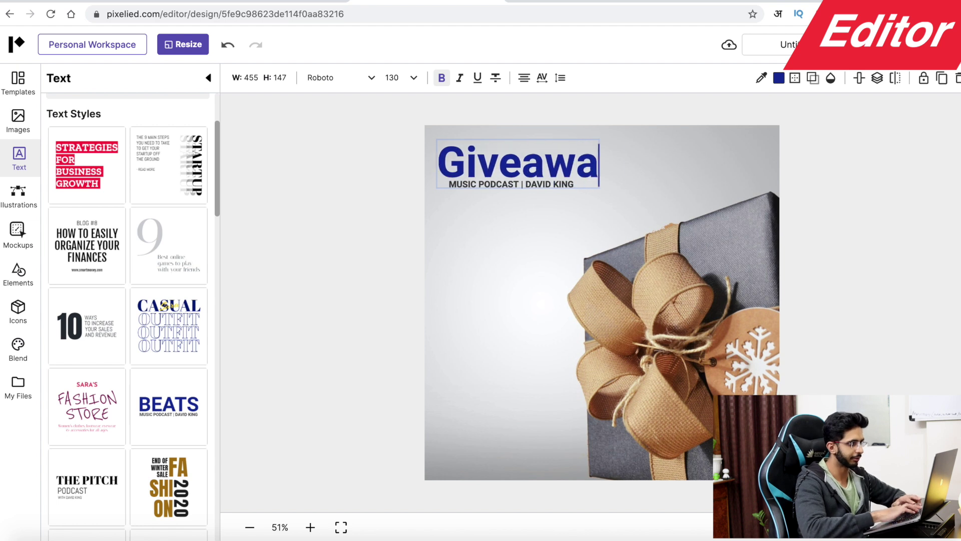
{"action": "left_click", "coordinate": [584, 195]}
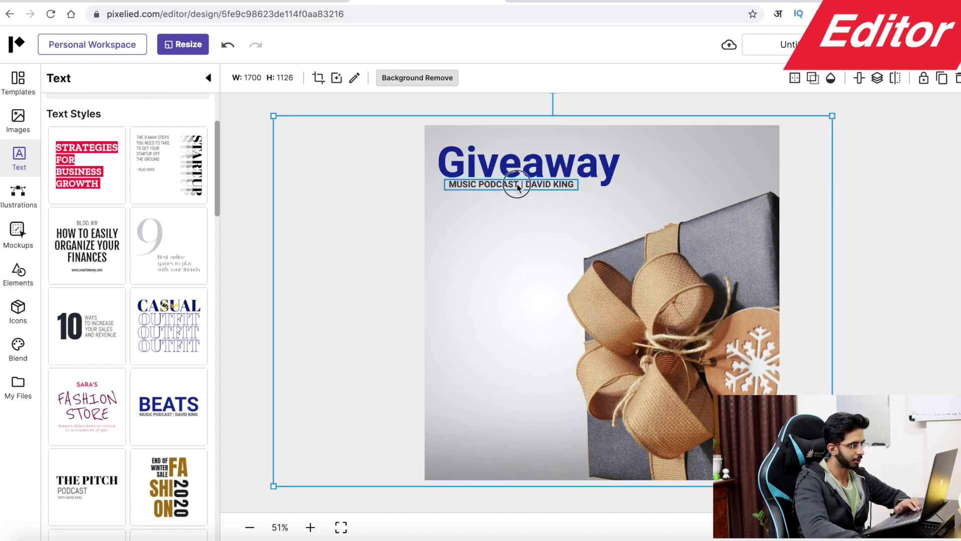
- Move the small line under the headline slightly down and change its text to "Pixelied 4 Accounts"
{"action": "left_click", "coordinate": [532, 185]}
{"action": "left_click_drag", "start_coordinate": [534, 185], "coordinate": [535, 187]}
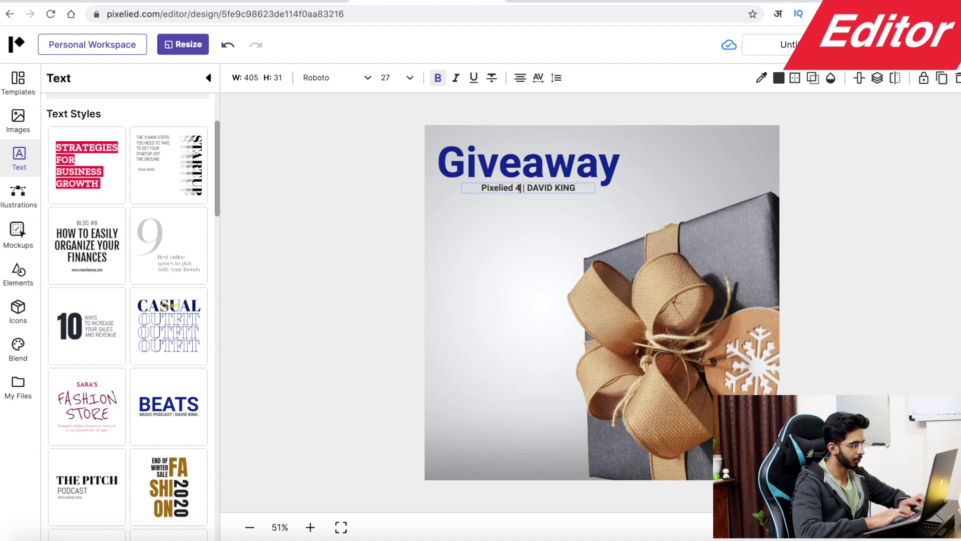
{"action": "type", "text": "t"}
{"action": "key", "text": "shift+End"}
{"action": "type", "text": "s"}
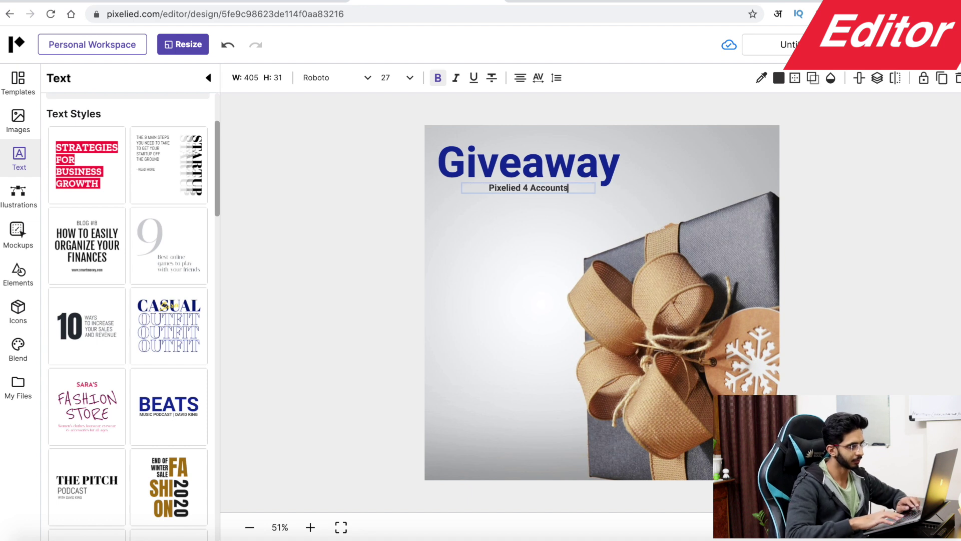
- Look through the editor's illustrations, mockups, elements, icons, blend options and uploaded files
{"action": "left_click", "coordinate": [18, 195]}
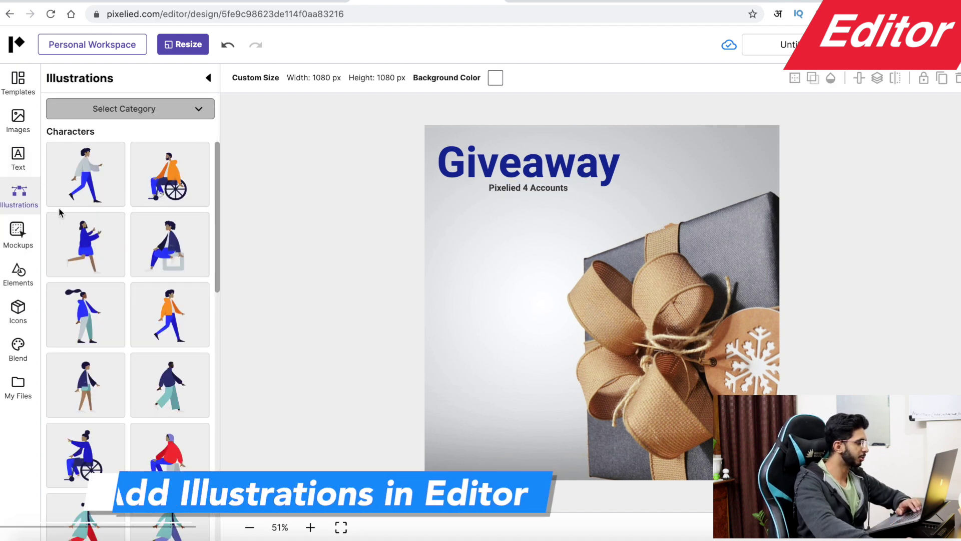
{"action": "left_click", "coordinate": [9, 238]}
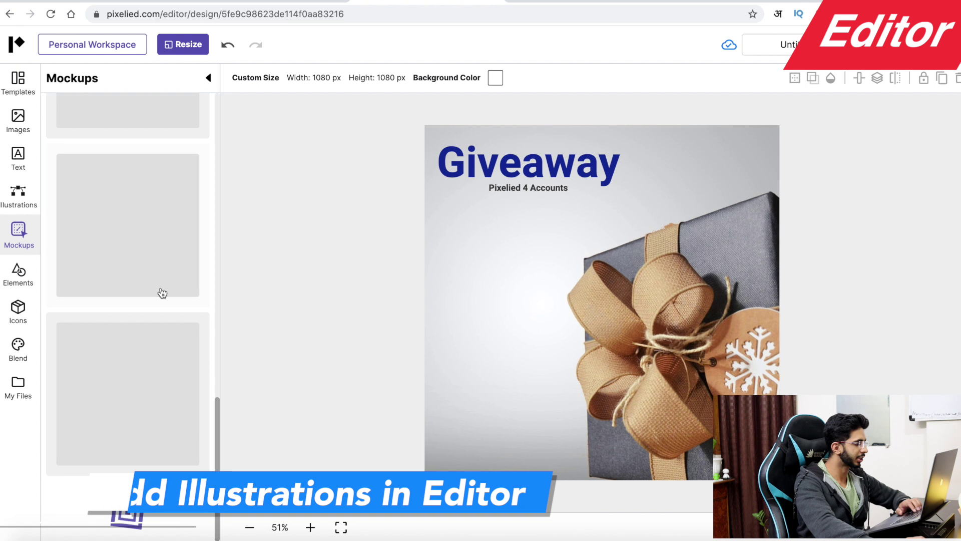
{"action": "left_click", "coordinate": [21, 273]}
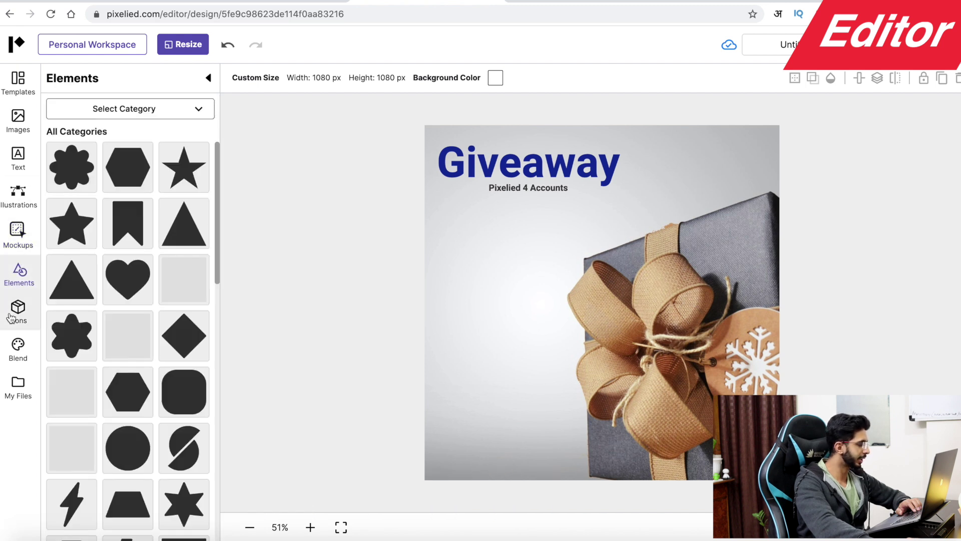
{"action": "left_click", "coordinate": [11, 317]}
{"action": "left_click", "coordinate": [24, 358]}
{"action": "left_click", "coordinate": [19, 393]}
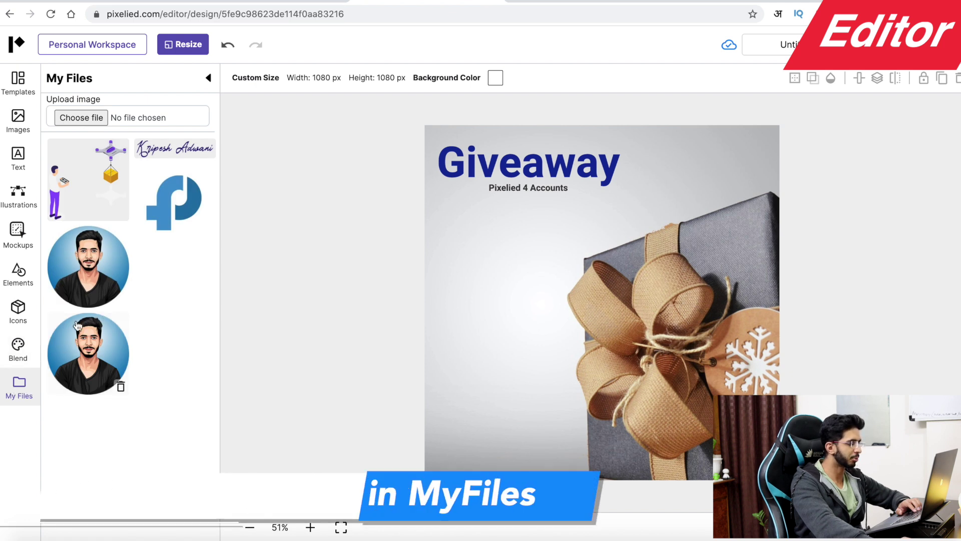
- Open the font choices for the Giveaway headline
{"action": "left_click", "coordinate": [503, 178]}
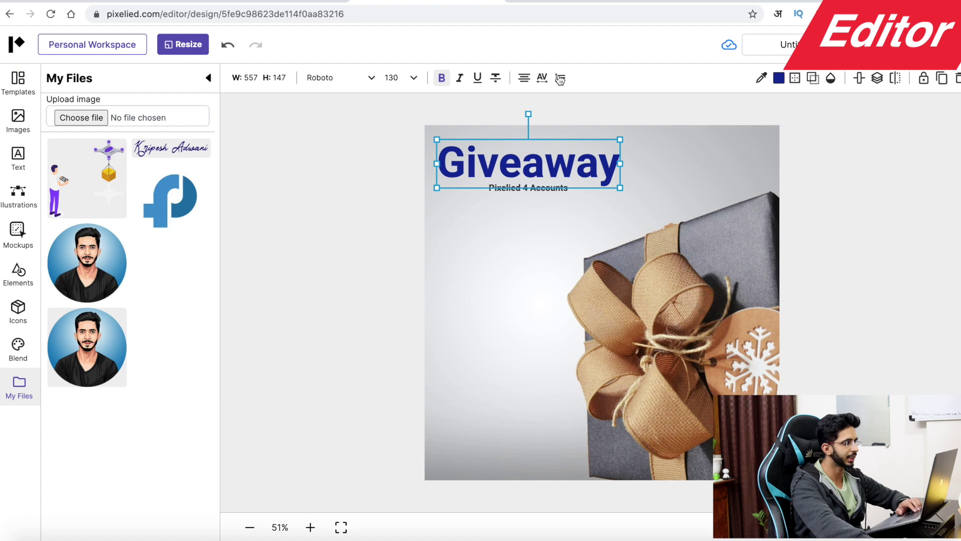
{"action": "left_click", "coordinate": [352, 84]}
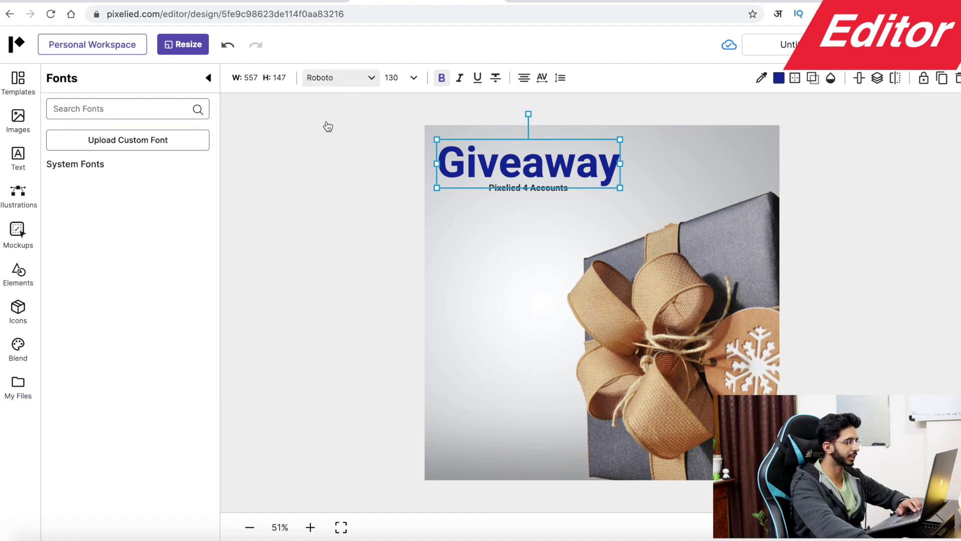
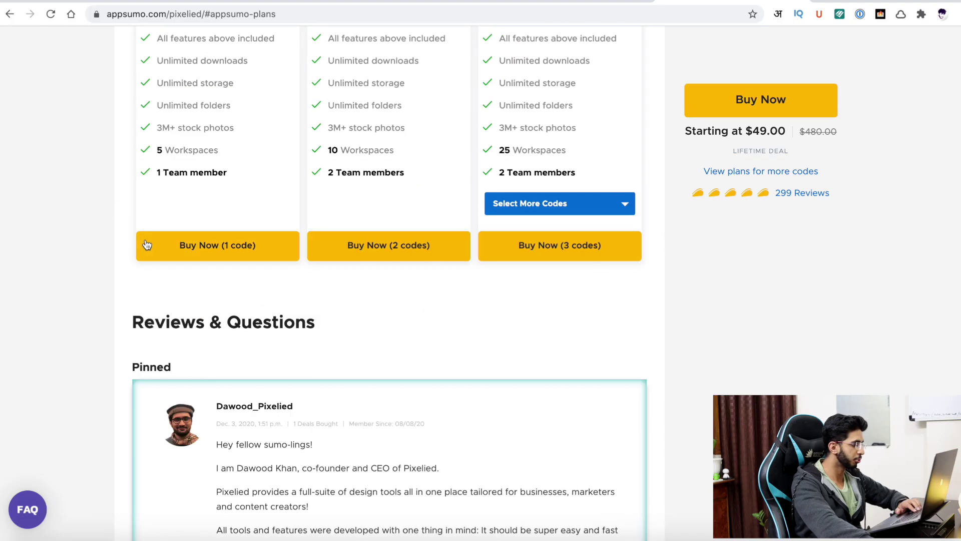
- Review Pixelied's included features, background removal credits and the Single, Double and Multiple plan prices on the AppSumo deal page
{"action": "scroll", "coordinate": [146, 240], "scroll_direction": "up", "scroll_amount": 6}
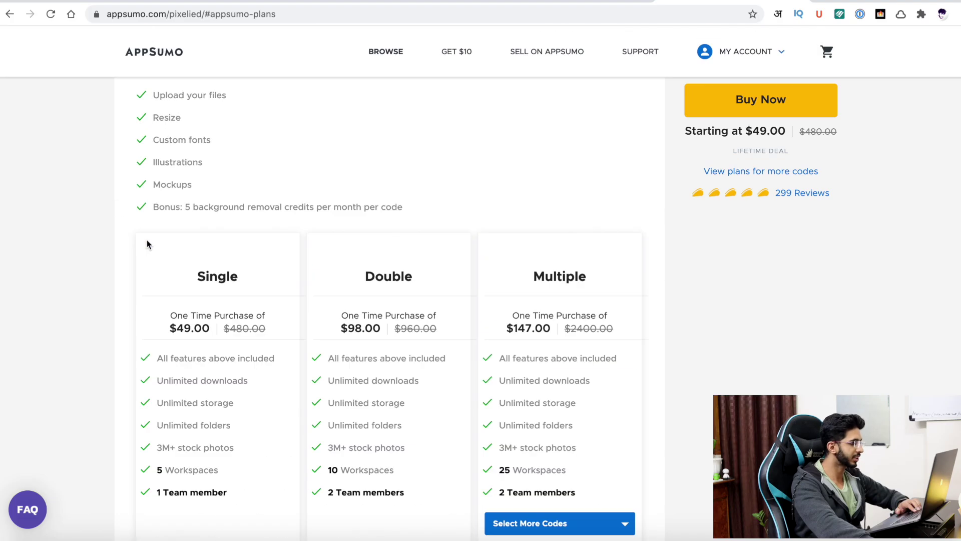
{"action": "scroll", "coordinate": [185, 332], "scroll_direction": "down", "scroll_amount": 1}
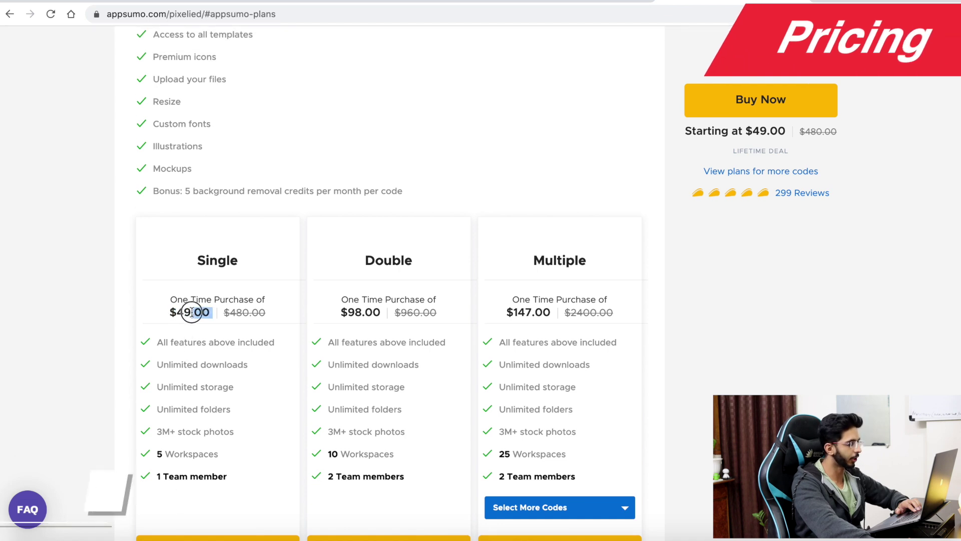
{"action": "scroll", "coordinate": [157, 311], "scroll_direction": "up", "scroll_amount": 3}
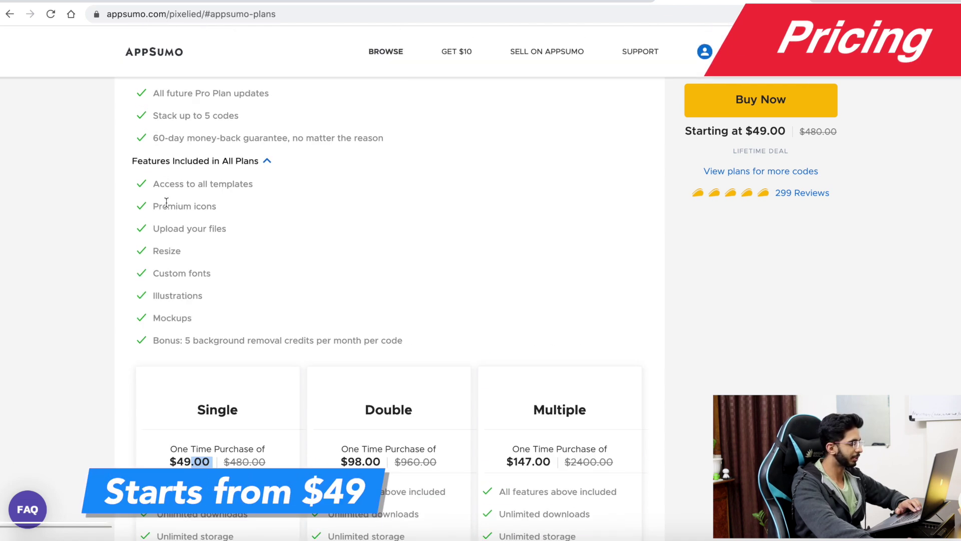
{"action": "left_click_drag", "start_coordinate": [167, 205], "coordinate": [278, 320]}
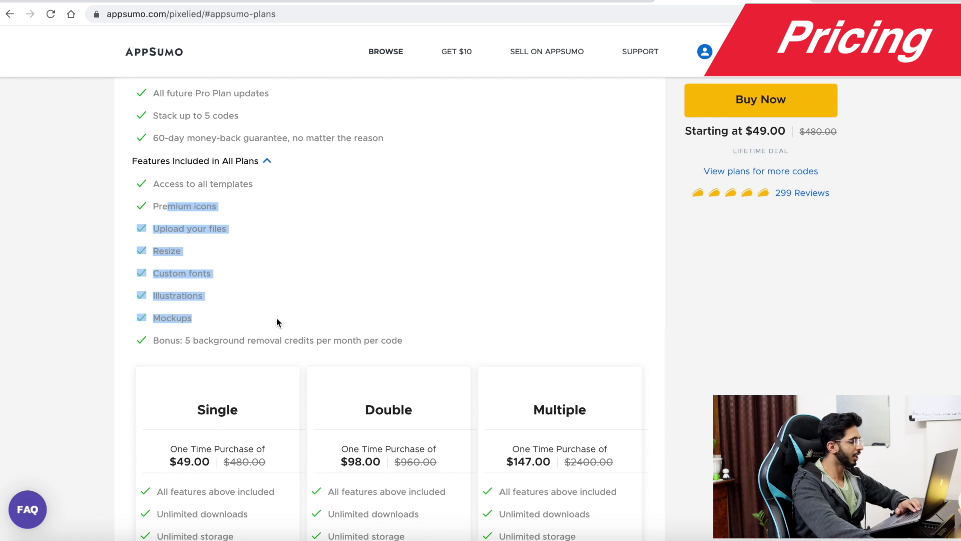
{"action": "left_click_drag", "start_coordinate": [185, 344], "coordinate": [309, 351]}
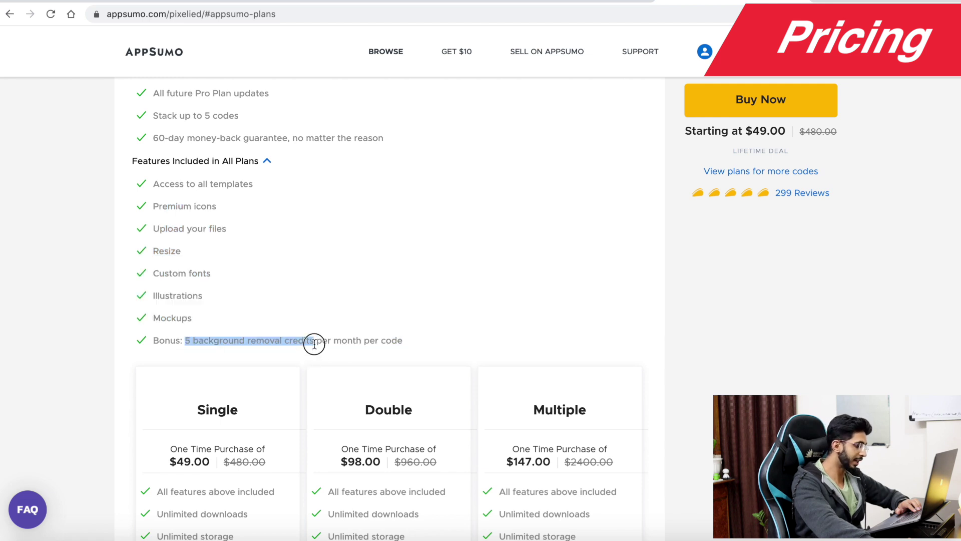
{"action": "scroll", "coordinate": [405, 346], "scroll_direction": "down", "scroll_amount": 2}
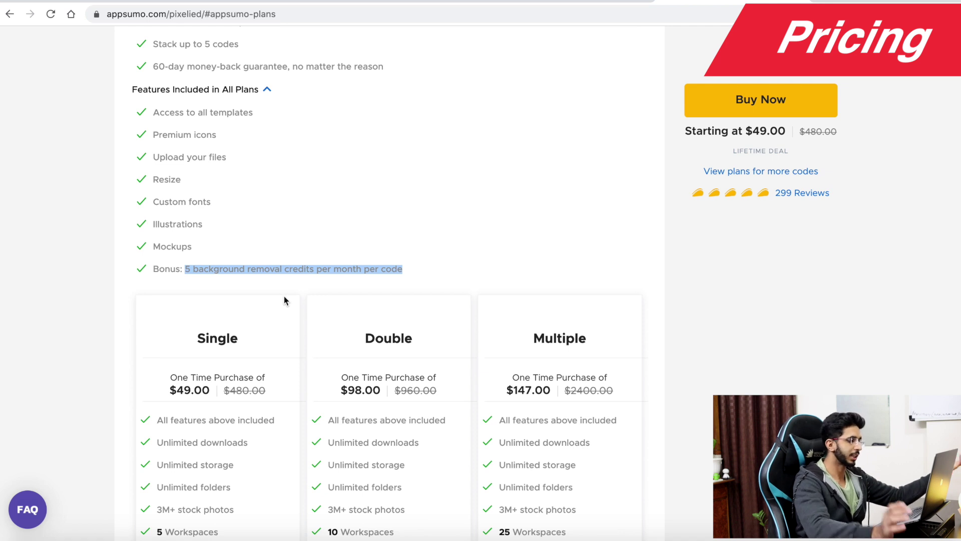
{"action": "scroll", "coordinate": [195, 254], "scroll_direction": "down", "scroll_amount": 2}
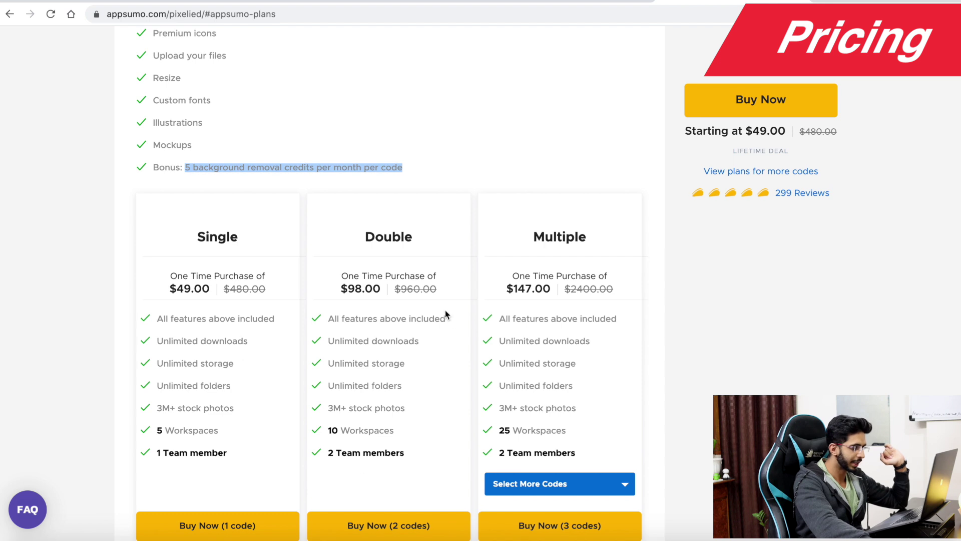
{"action": "left_click", "coordinate": [387, 426]}
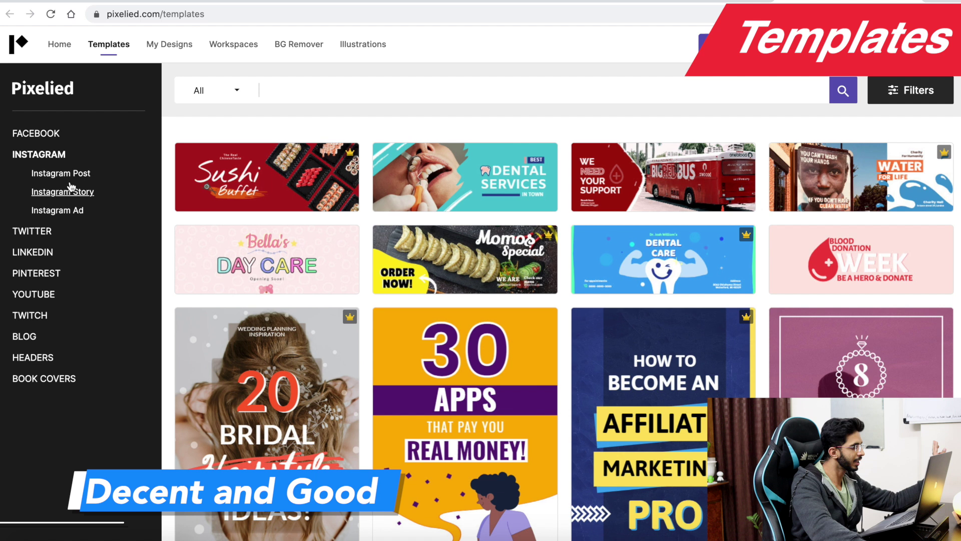
- Look through the Instagram Story and Instagram Post template categories
{"action": "left_click", "coordinate": [69, 190]}
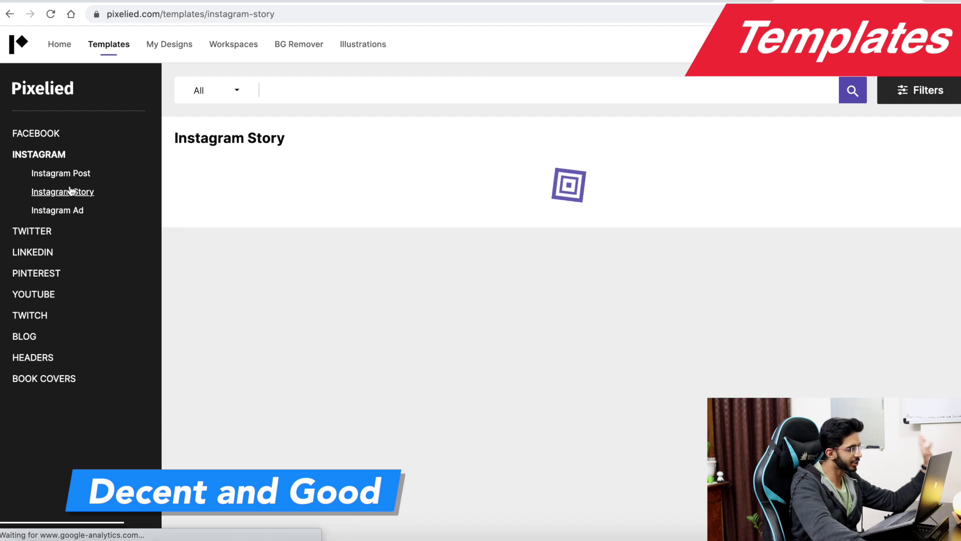
{"action": "left_click", "coordinate": [67, 174]}
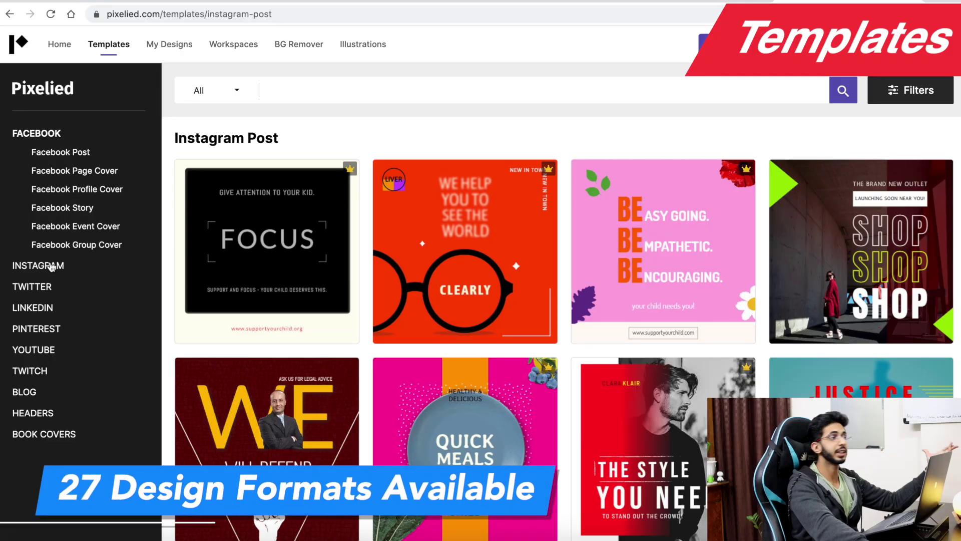
{"action": "left_click", "coordinate": [52, 266]}
{"action": "left_click", "coordinate": [55, 189]}
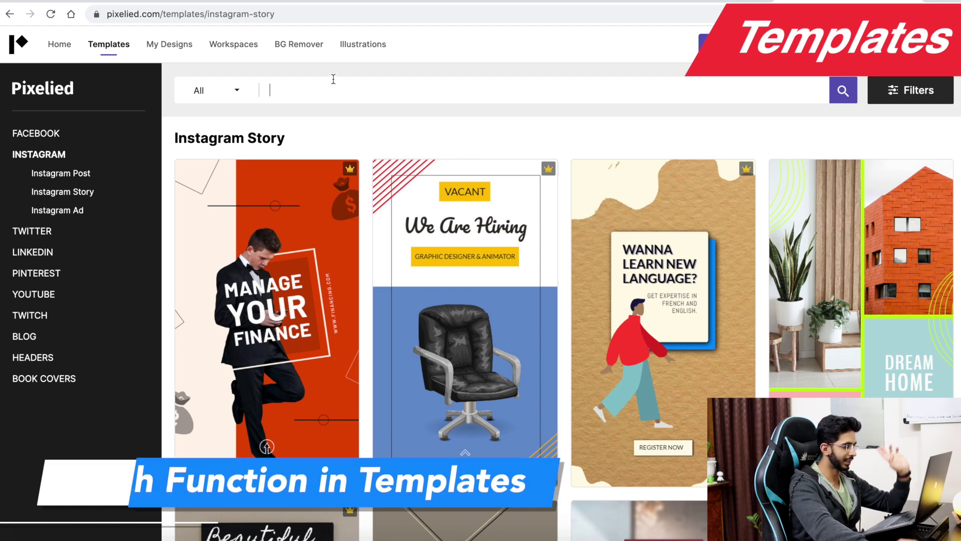
- Search the templates for "hire" and look through the matching designs
{"action": "type", "text": "hire"}
{"action": "key", "text": "Return"}
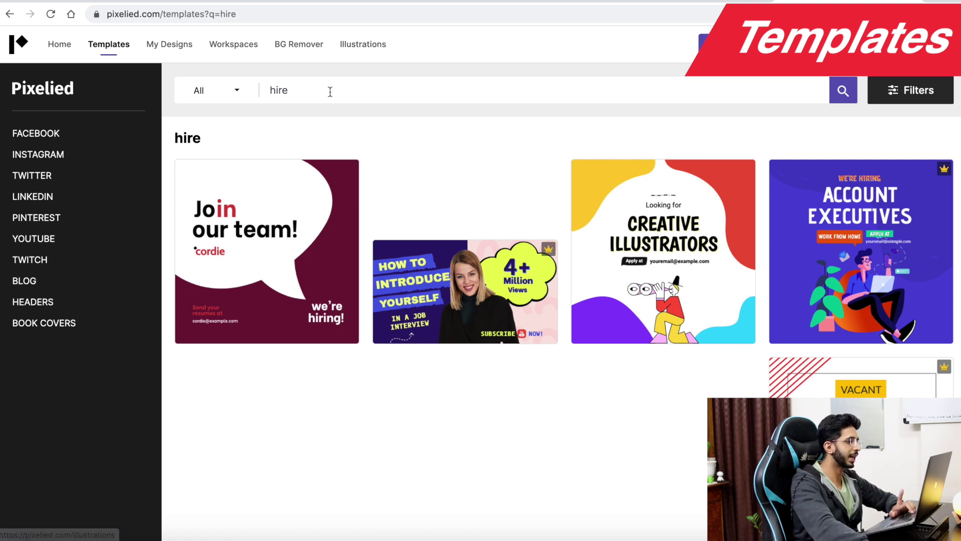
{"action": "scroll", "coordinate": [922, 315], "scroll_direction": "down", "scroll_amount": 6}
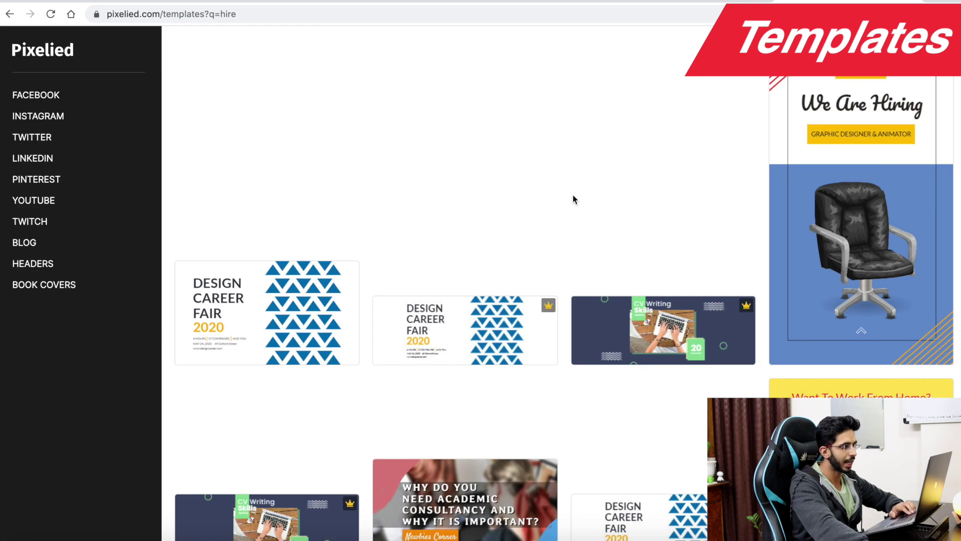
{"action": "scroll", "coordinate": [574, 199], "scroll_direction": "down", "scroll_amount": 6}
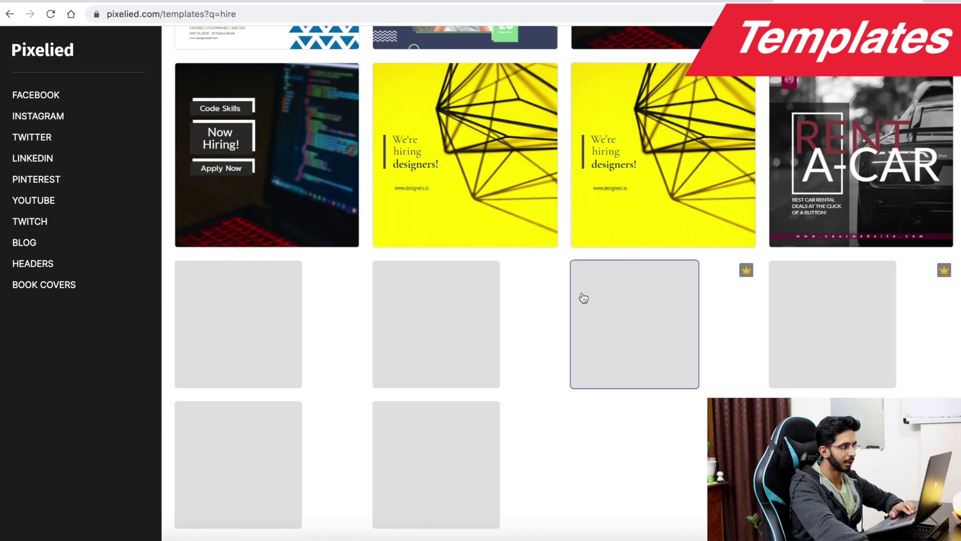
{"action": "scroll", "coordinate": [584, 298], "scroll_direction": "up", "scroll_amount": 10}
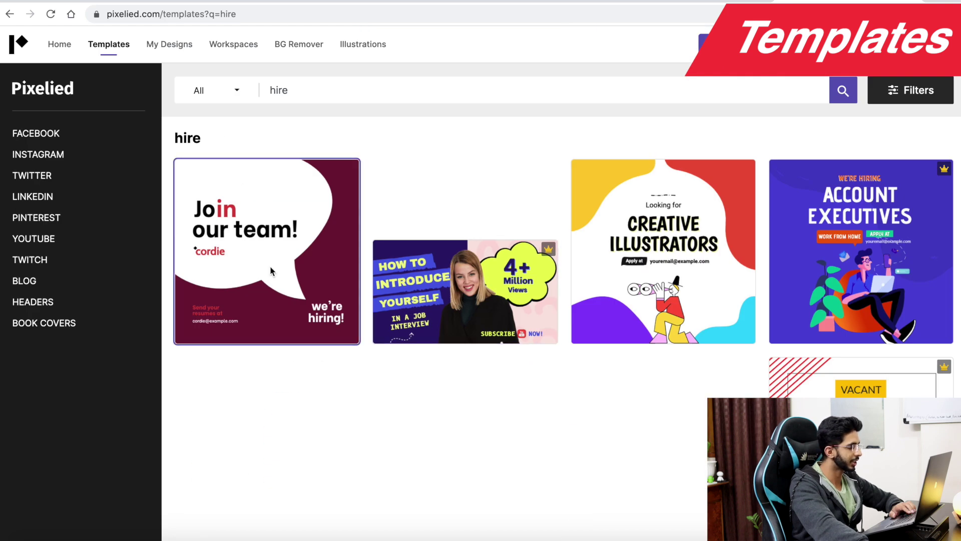
- Open the "Join our team!" template in the editor and check its download format choices
{"action": "left_click", "coordinate": [270, 271]}
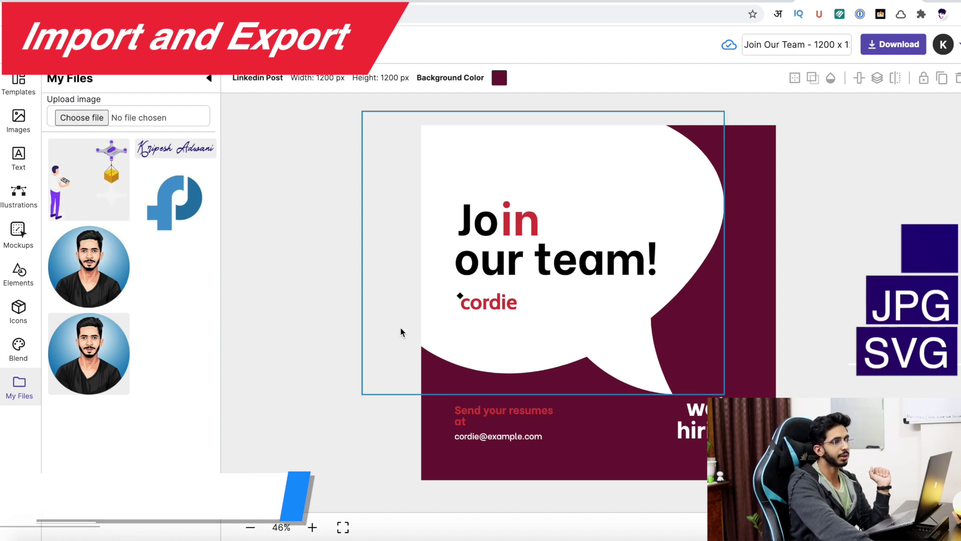
{"action": "left_click", "coordinate": [895, 41]}
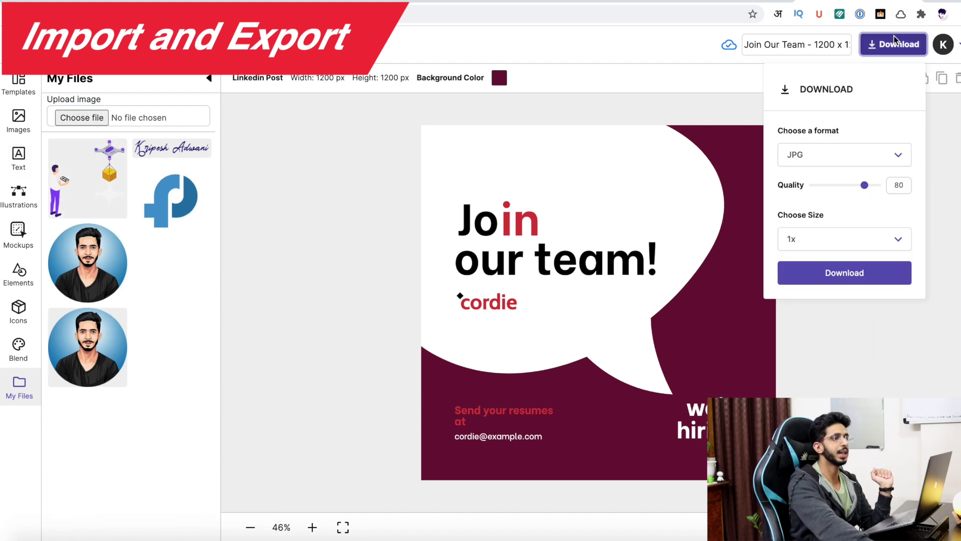
{"action": "left_click", "coordinate": [827, 156]}
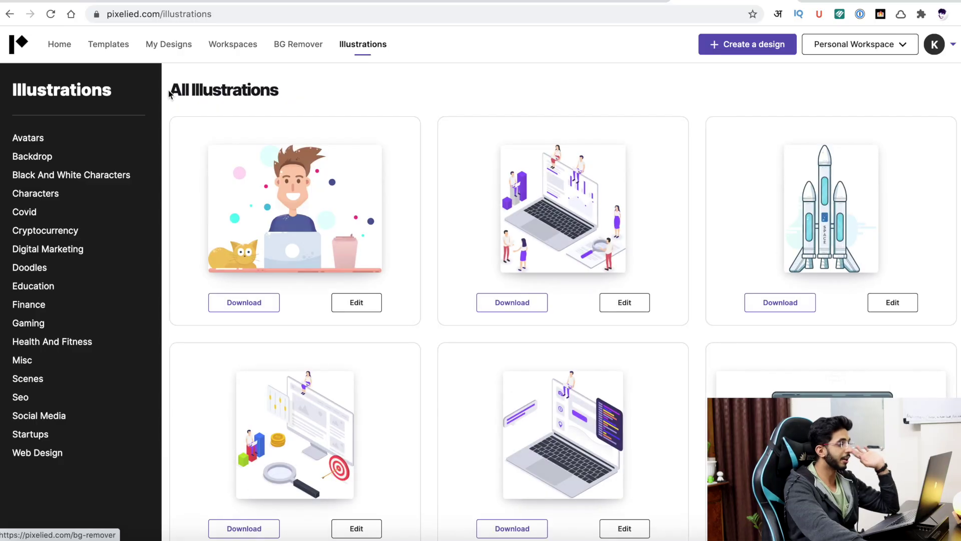
- Look through the full illustration library and its Digital Marketing category
{"action": "scroll", "coordinate": [286, 311], "scroll_direction": "down", "scroll_amount": 20}
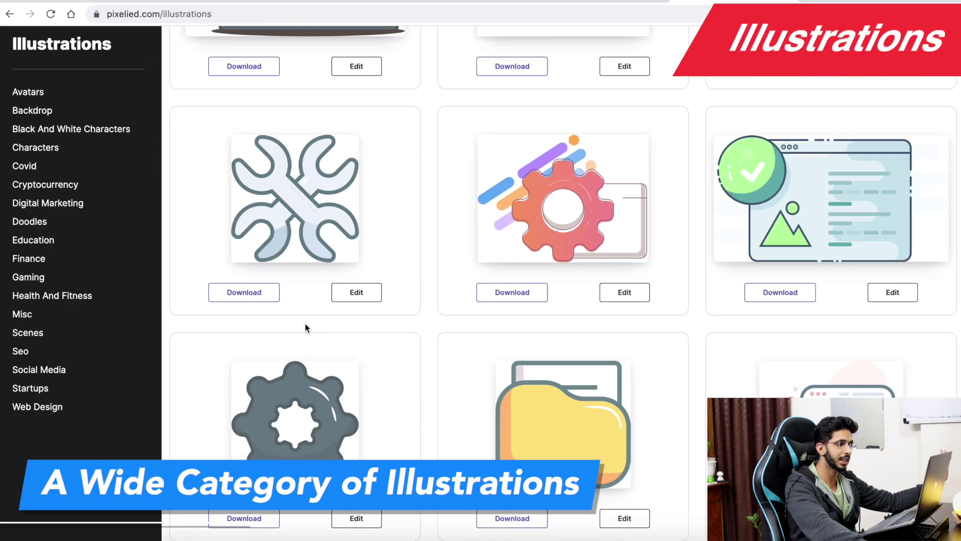
{"action": "scroll", "coordinate": [305, 328], "scroll_direction": "up", "scroll_amount": 20}
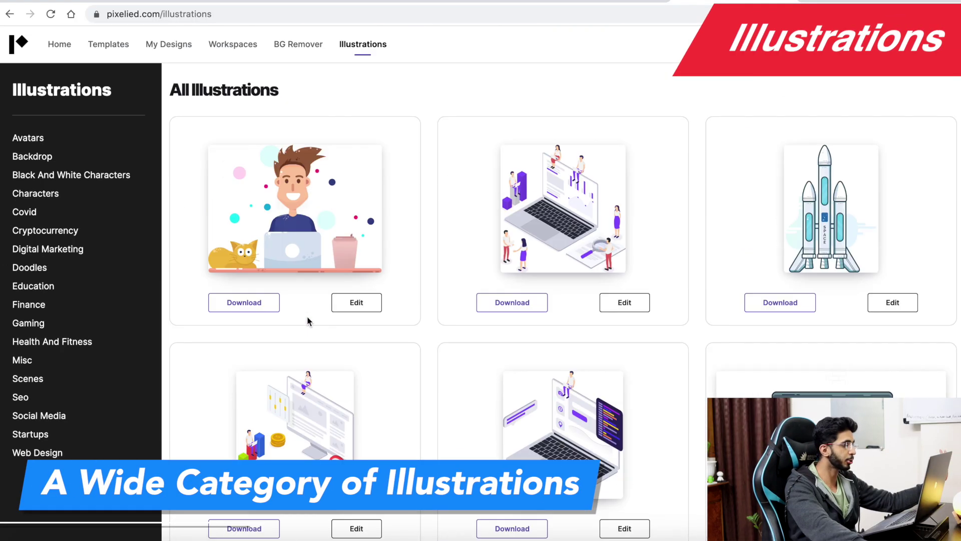
{"action": "left_click", "coordinate": [42, 251]}
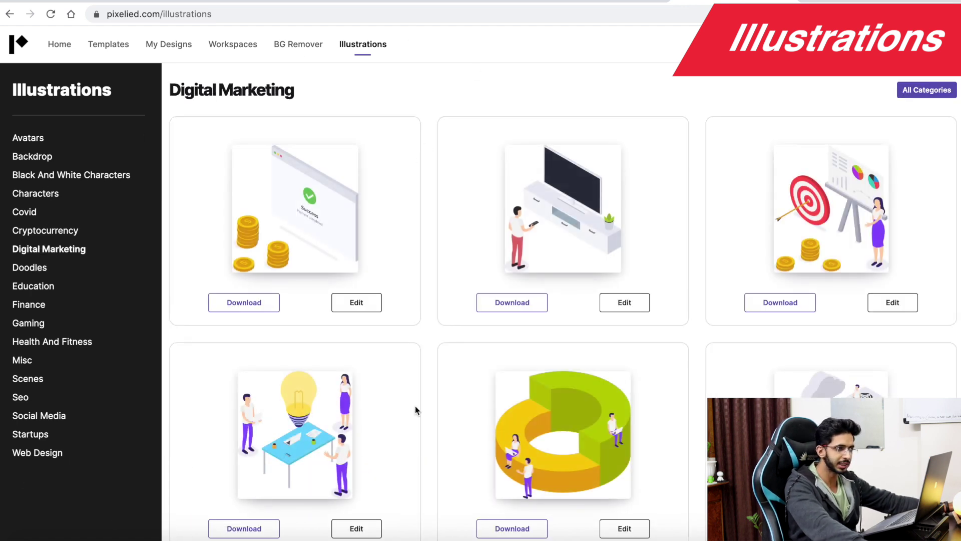
{"action": "scroll", "coordinate": [416, 406], "scroll_direction": "down", "scroll_amount": 10}
{"action": "scroll", "coordinate": [409, 401], "scroll_direction": "up", "scroll_amount": 10}
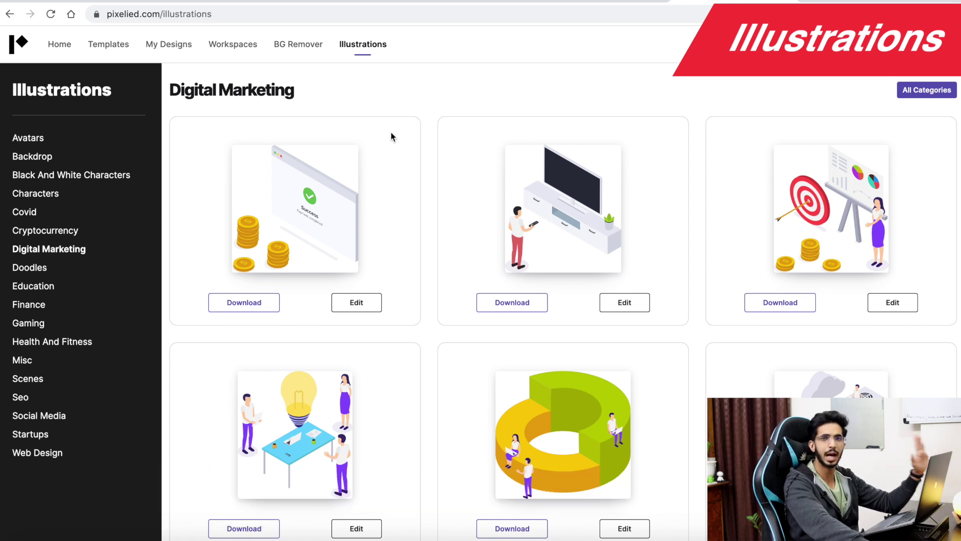
{"action": "scroll", "coordinate": [348, 88], "scroll_direction": "down", "scroll_amount": 7}
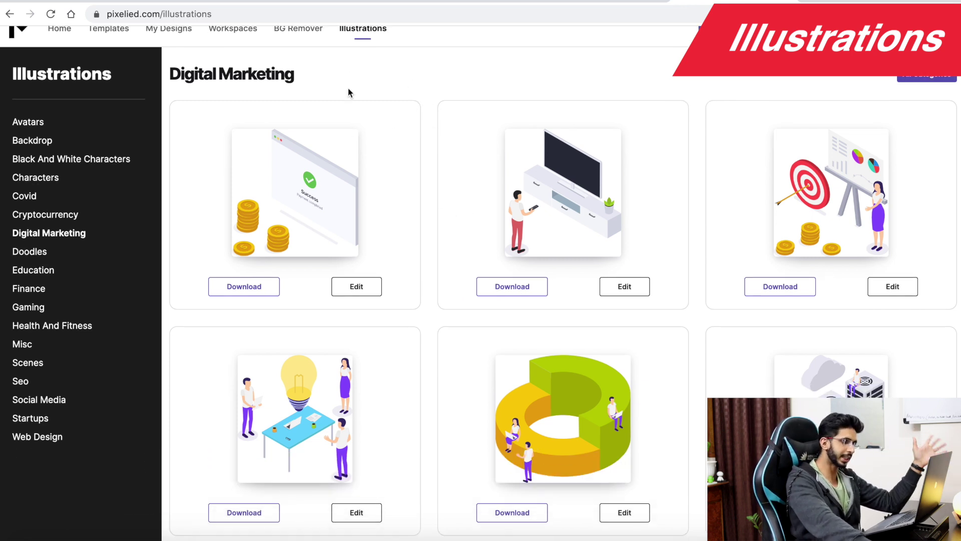
{"action": "scroll", "coordinate": [422, 270], "scroll_direction": "down", "scroll_amount": 6}
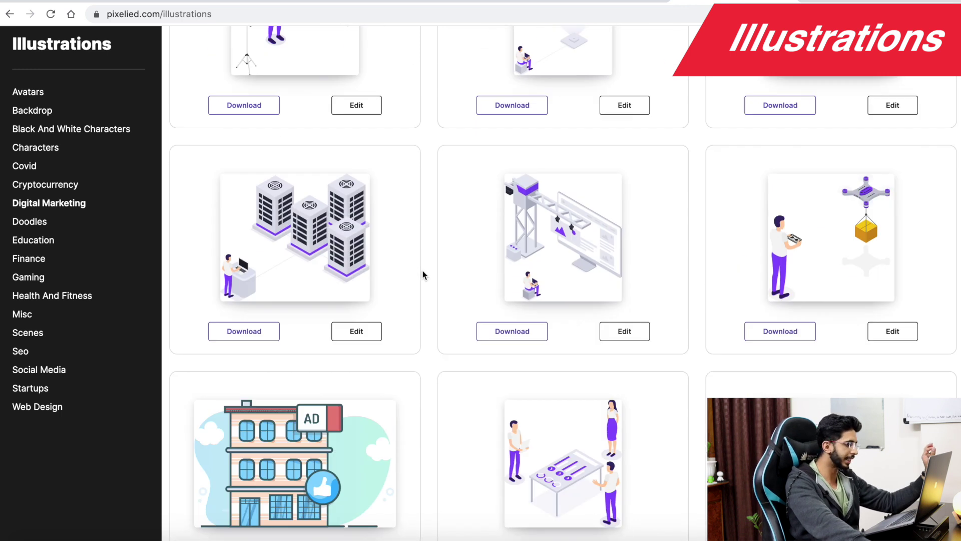
{"action": "scroll", "coordinate": [425, 265], "scroll_direction": "up", "scroll_amount": 3}
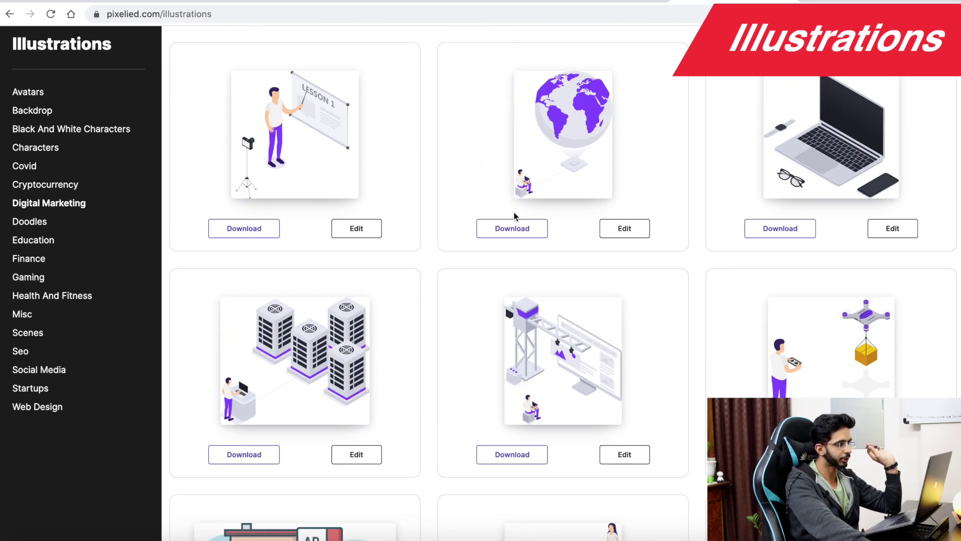
{"action": "scroll", "coordinate": [519, 231], "scroll_direction": "up", "scroll_amount": 2}
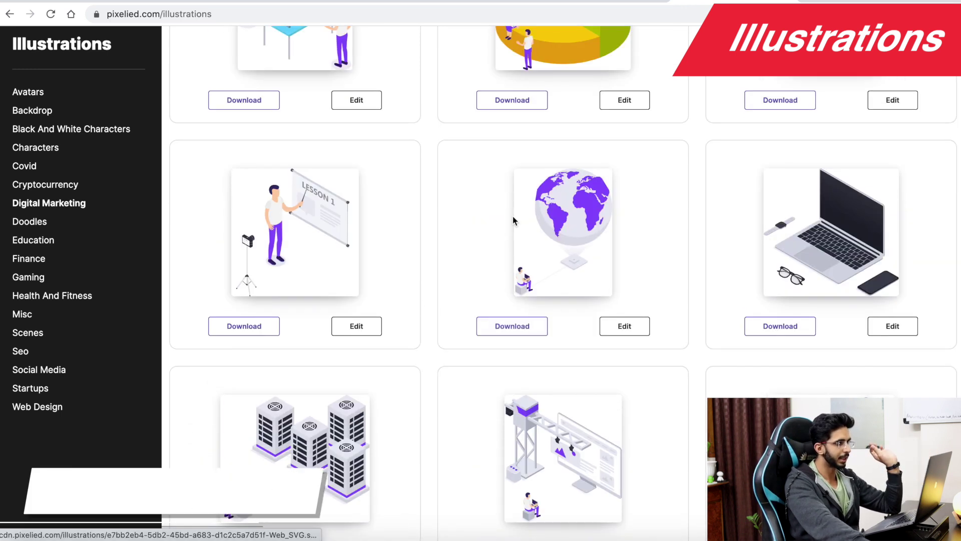
- Open the purple globe illustration's SVG file, check its save options without saving, and return to the illustration library
{"action": "left_click", "coordinate": [519, 326]}
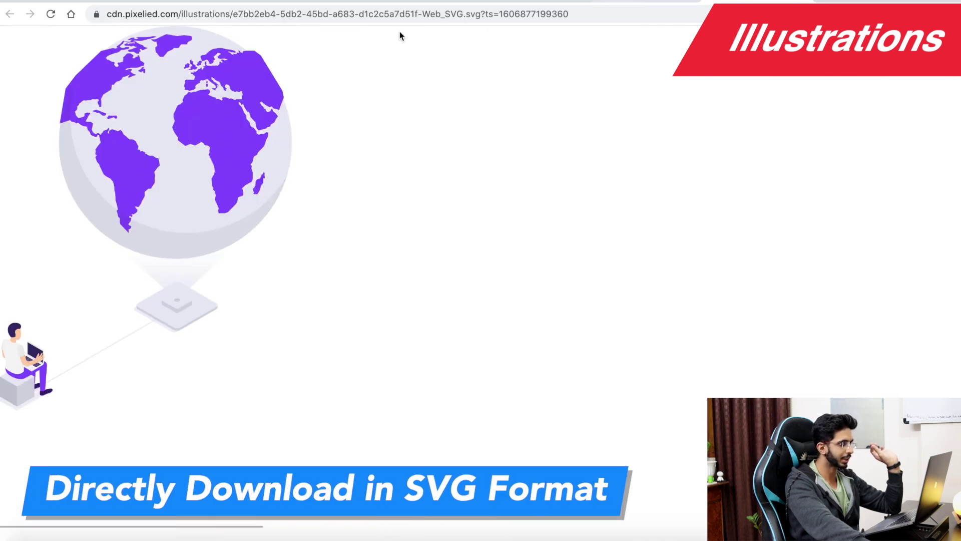
{"action": "right_click", "coordinate": [125, 152]}
{"action": "left_click", "coordinate": [145, 203]}
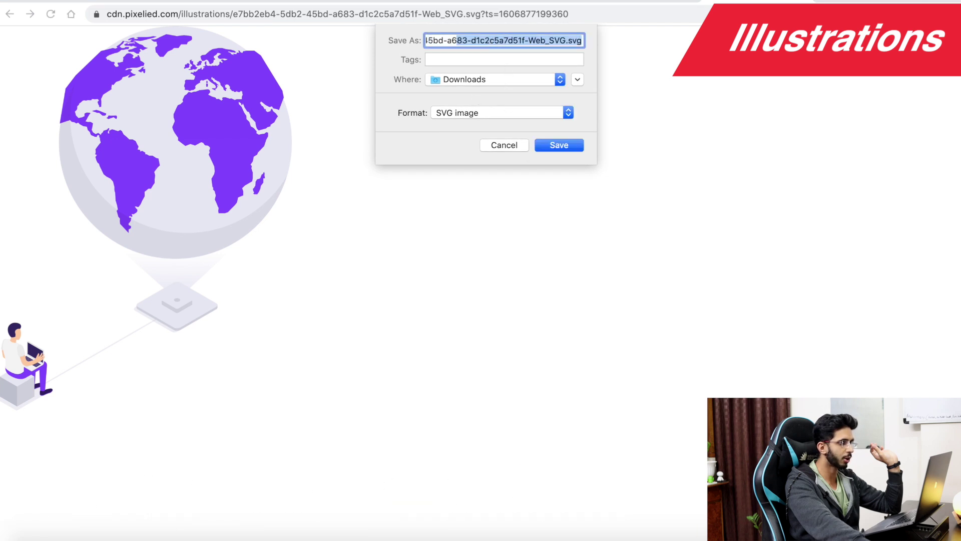
{"action": "left_click", "coordinate": [505, 149]}
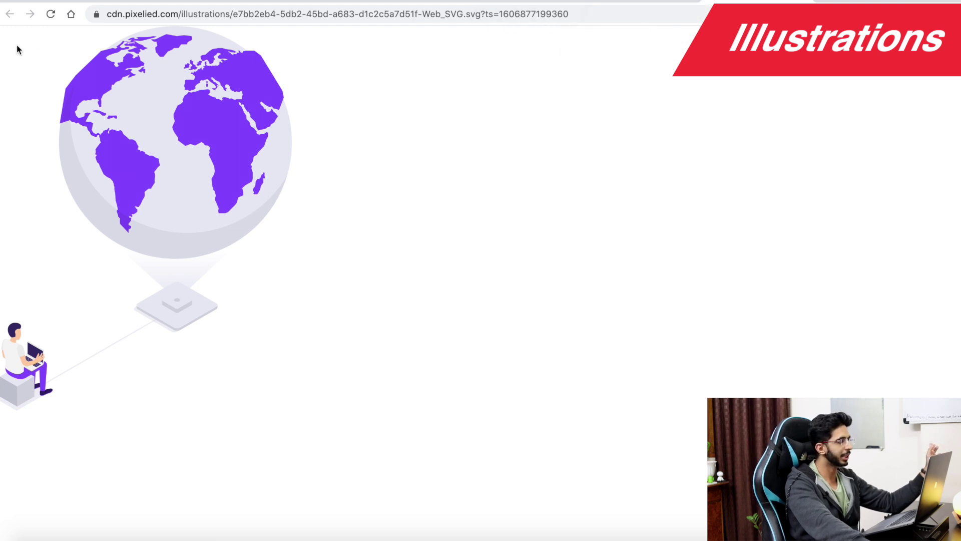
{"action": "left_click", "coordinate": [623, 1]}
- Open the green and yellow ring illustration from the Digital Marketing category for editing
{"action": "scroll", "coordinate": [499, 330], "scroll_direction": "down", "scroll_amount": 2}
{"action": "scroll", "coordinate": [500, 330], "scroll_direction": "up", "scroll_amount": 3}
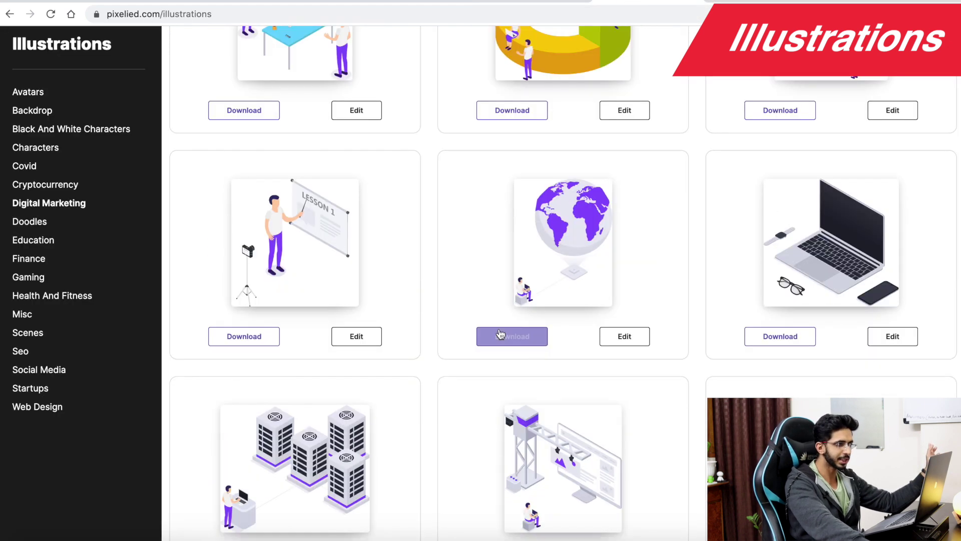
{"action": "scroll", "coordinate": [499, 331], "scroll_direction": "up", "scroll_amount": 3}
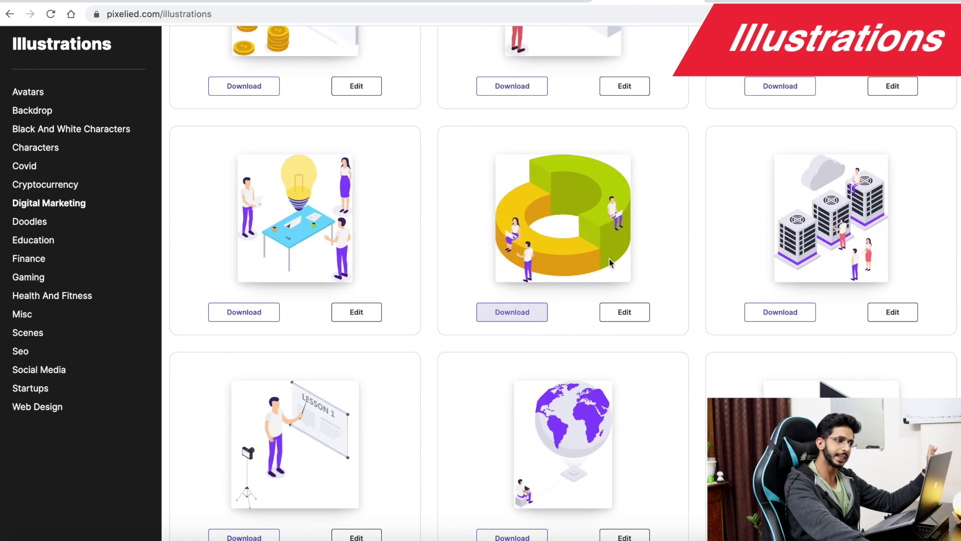
{"action": "left_click", "coordinate": [627, 311]}
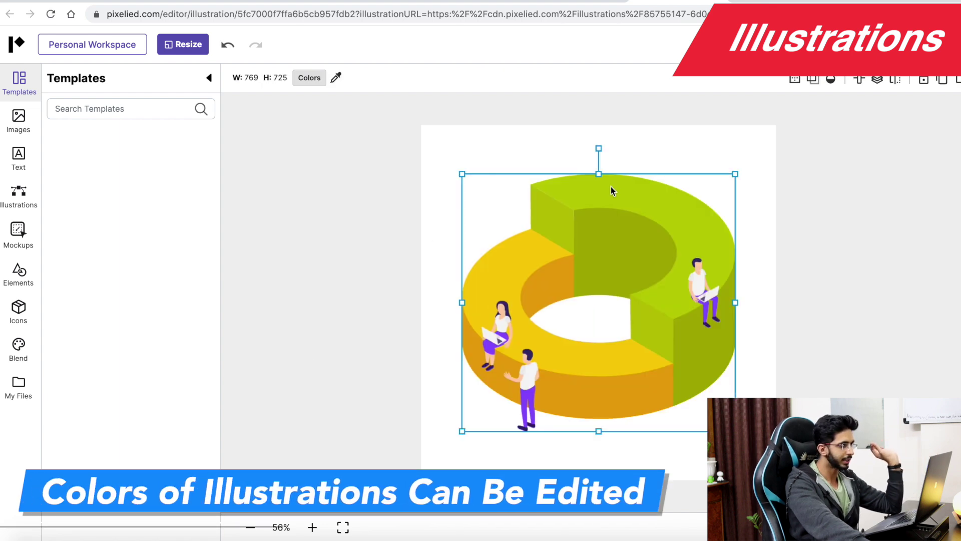
- Change the ring illustration's light purple colour to a very dark red
{"action": "left_click", "coordinate": [297, 77]}
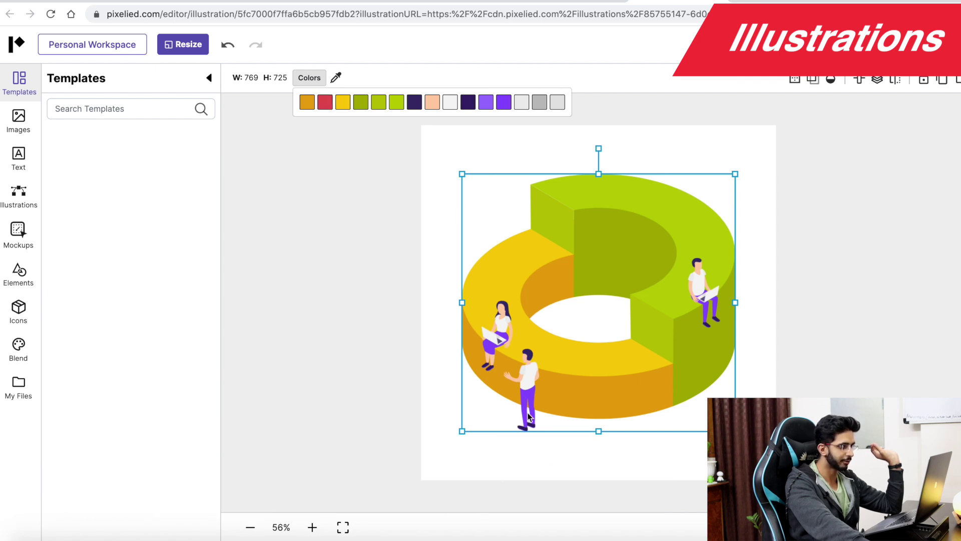
{"action": "left_click", "coordinate": [486, 103]}
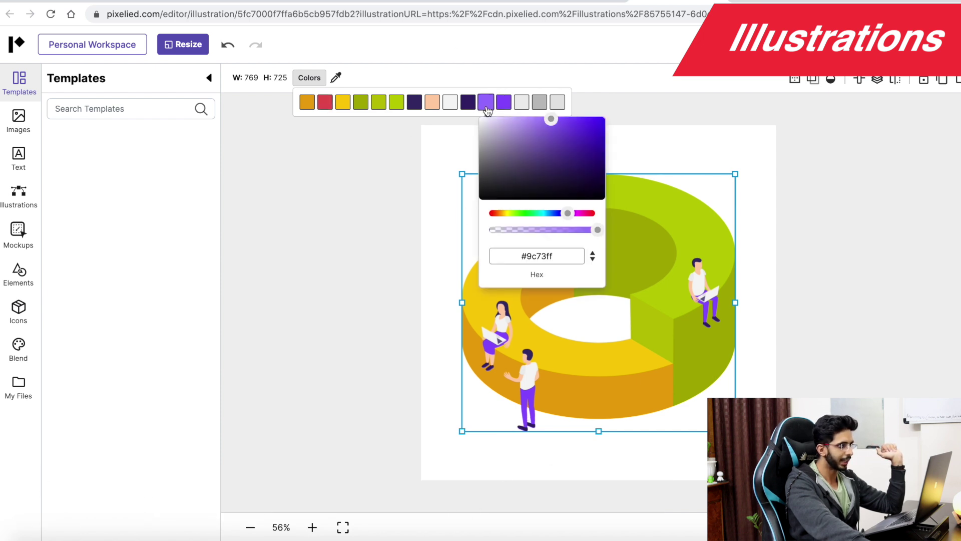
{"action": "left_click", "coordinate": [580, 214]}
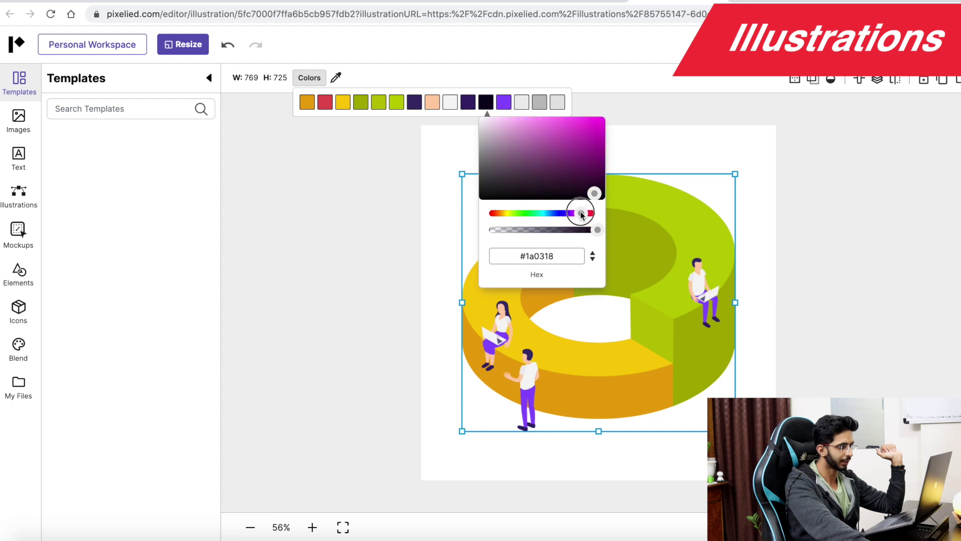
{"action": "left_click", "coordinate": [596, 214]}
{"action": "left_click", "coordinate": [608, 169]}
{"action": "left_click", "coordinate": [616, 178]}
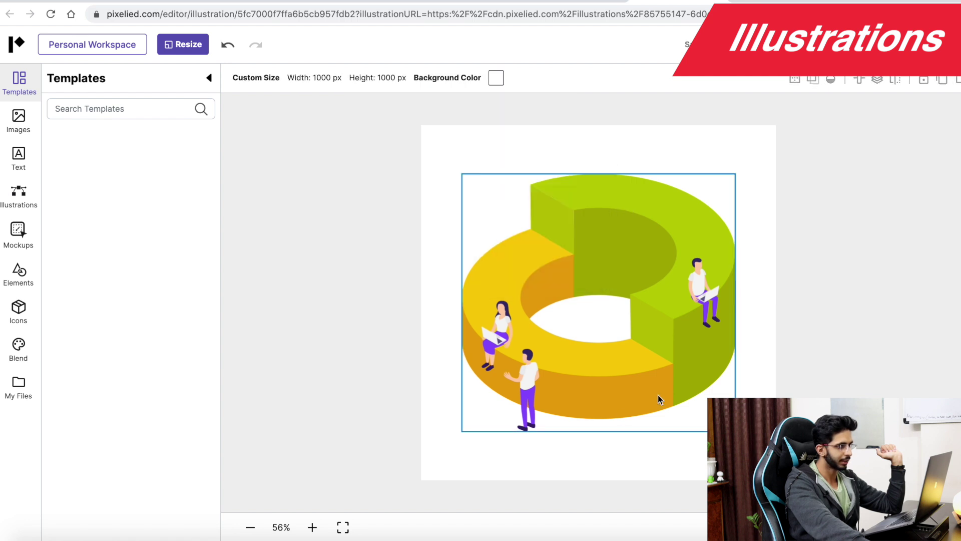
- Recolour the bright purple clothing of the people in the ring illustration to dark red, about #740000
{"action": "left_click", "coordinate": [532, 432]}
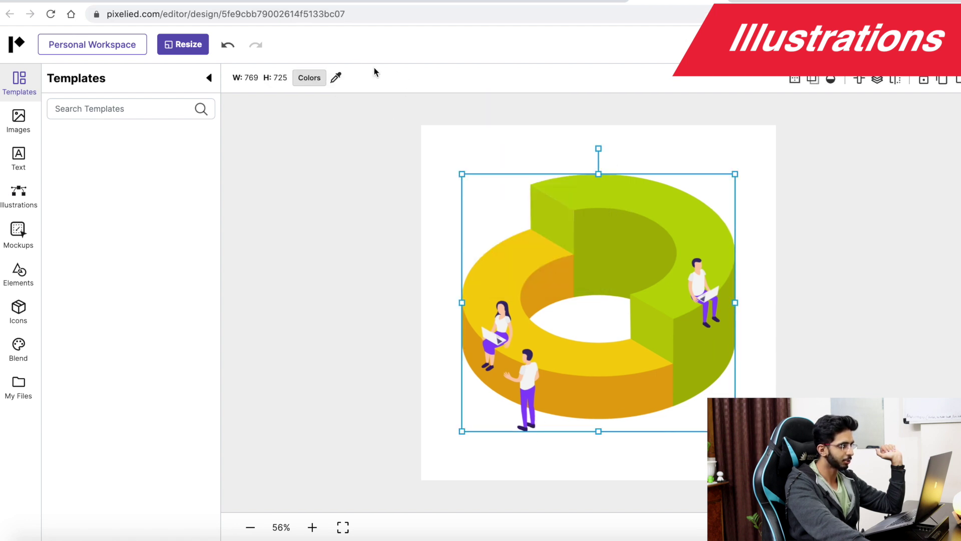
{"action": "left_click", "coordinate": [310, 78]}
{"action": "left_click", "coordinate": [504, 102]}
{"action": "left_click_drag", "start_coordinate": [616, 159], "coordinate": [667, 165]}
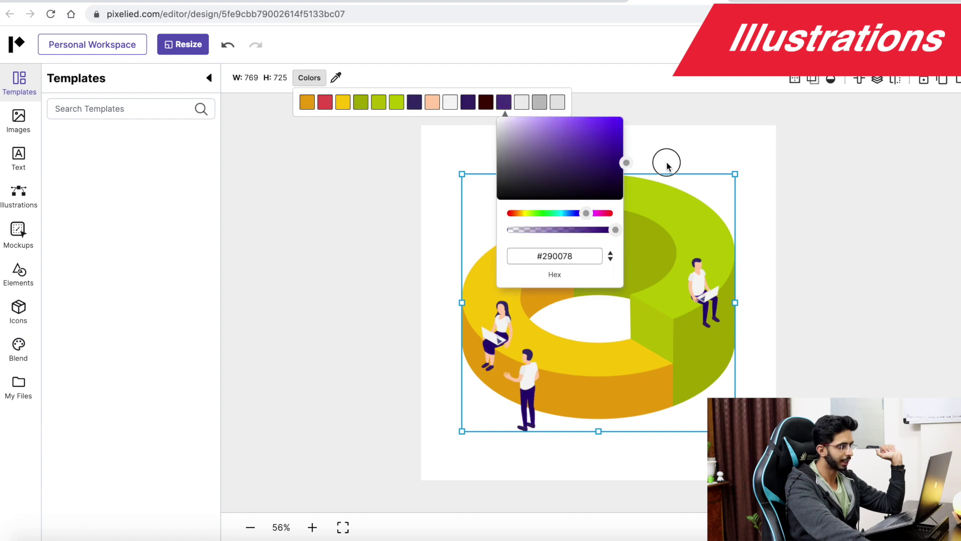
{"action": "left_click_drag", "start_coordinate": [609, 216], "coordinate": [628, 178]}
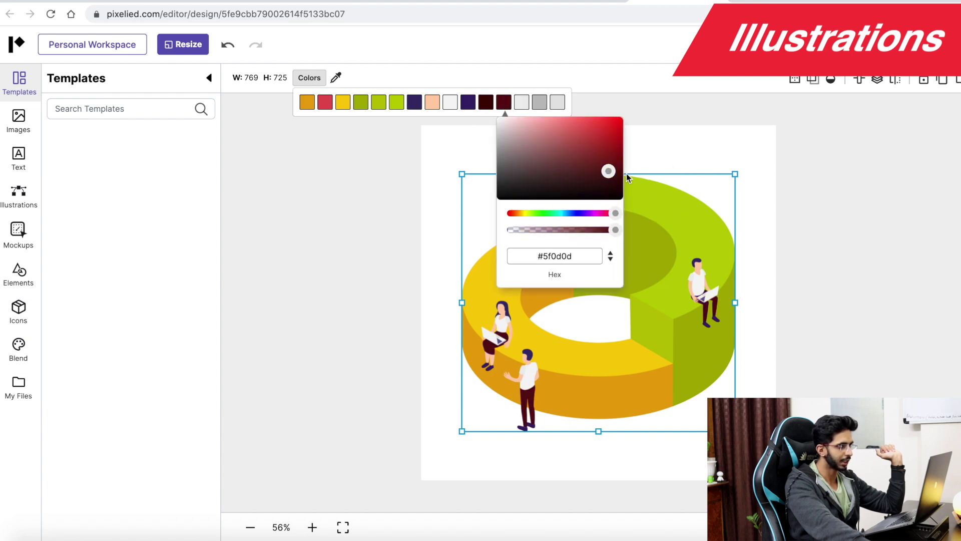
{"action": "left_click_drag", "start_coordinate": [625, 138], "coordinate": [714, 162]}
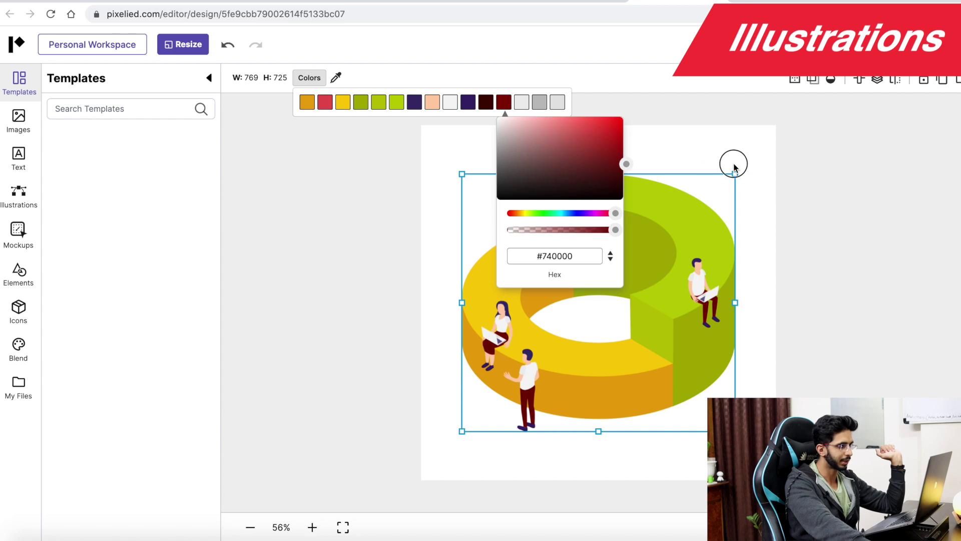
{"action": "left_click", "coordinate": [708, 150]}
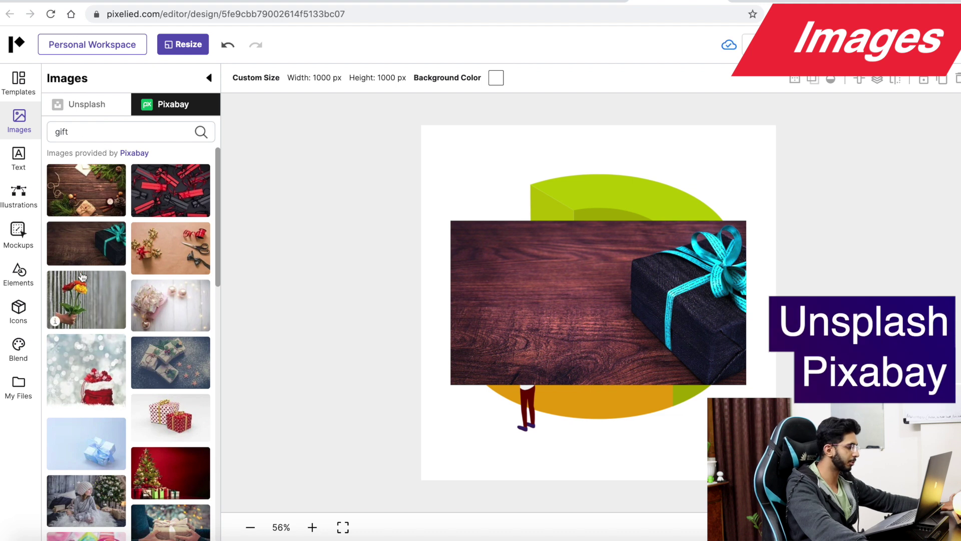
- Select the gift photo lying over the illustration and check its image editing options
{"action": "left_click", "coordinate": [618, 308]}
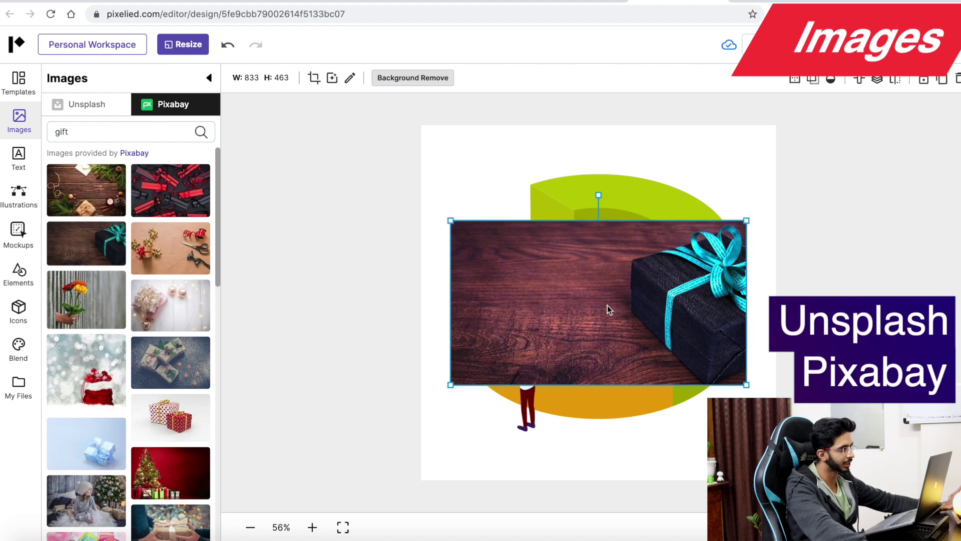
{"action": "left_click", "coordinate": [349, 78]}
{"action": "left_click", "coordinate": [335, 107]}
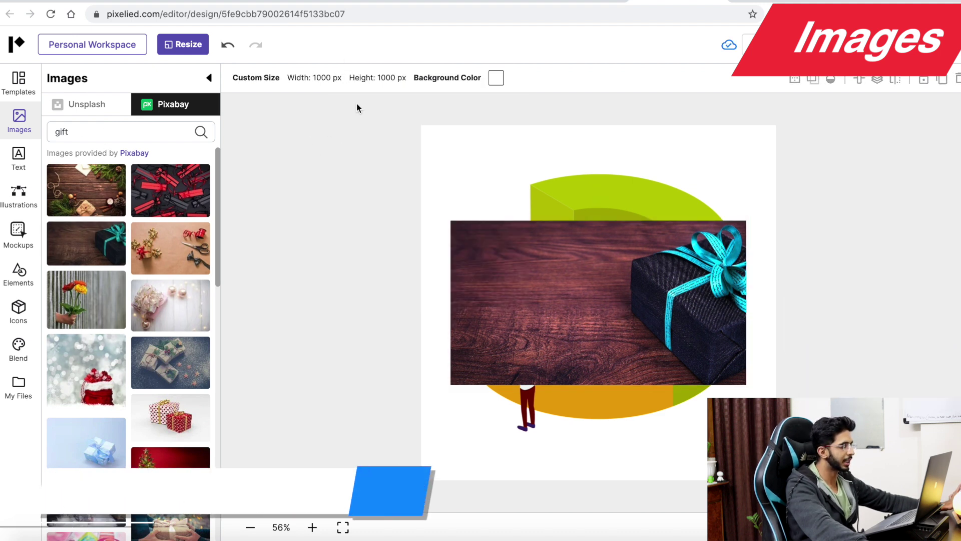
- Apply the Grayscale filter to the gift photo
{"action": "left_click", "coordinate": [332, 79]}
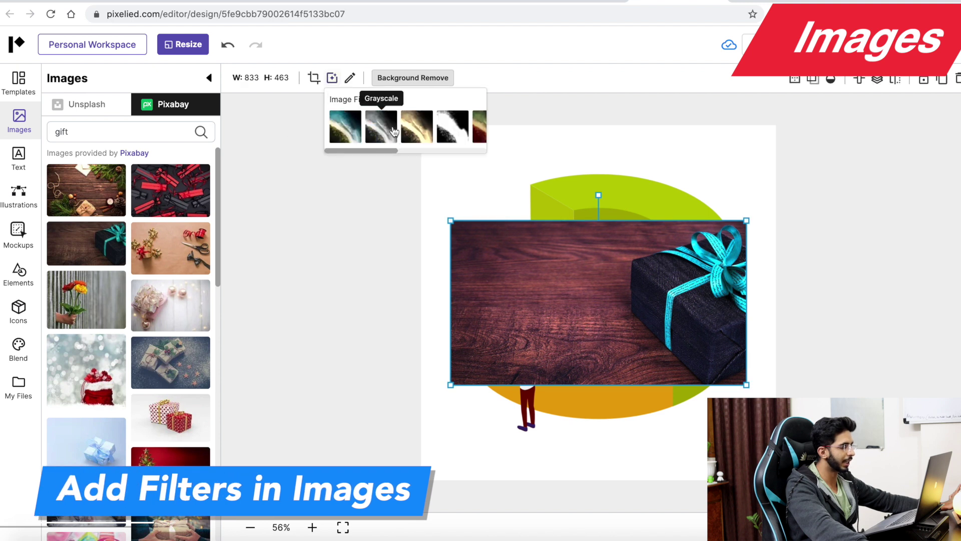
{"action": "left_click", "coordinate": [394, 131]}
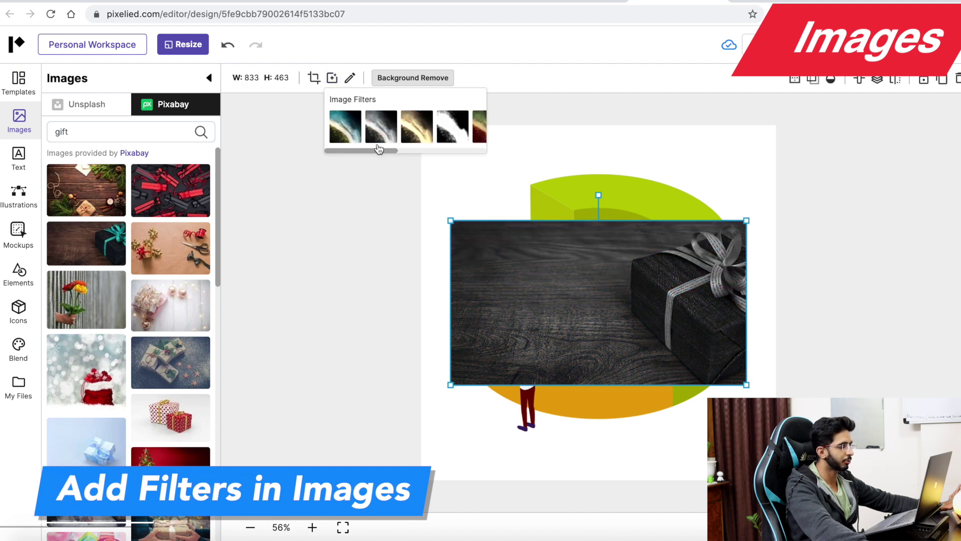
{"action": "left_click", "coordinate": [376, 329]}
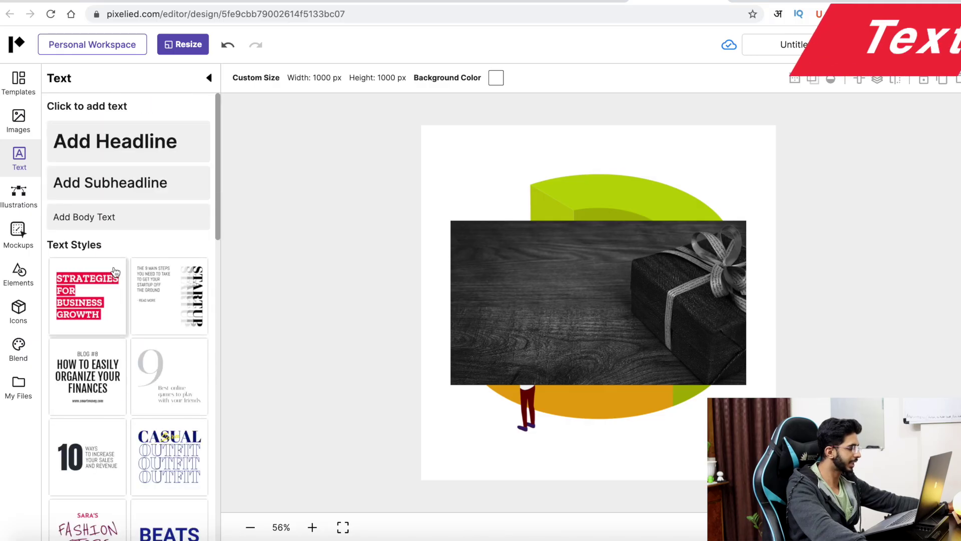
- Add the "How to easily organize your finances" text style and move it to the upper left of the canvas
{"action": "scroll", "coordinate": [110, 391], "scroll_direction": "down", "scroll_amount": 10}
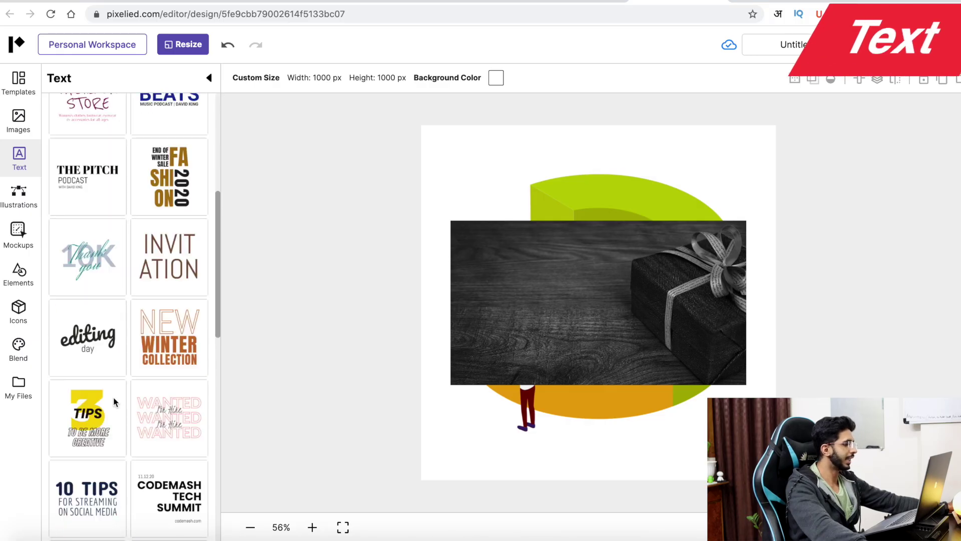
{"action": "scroll", "coordinate": [109, 360], "scroll_direction": "down", "scroll_amount": 5}
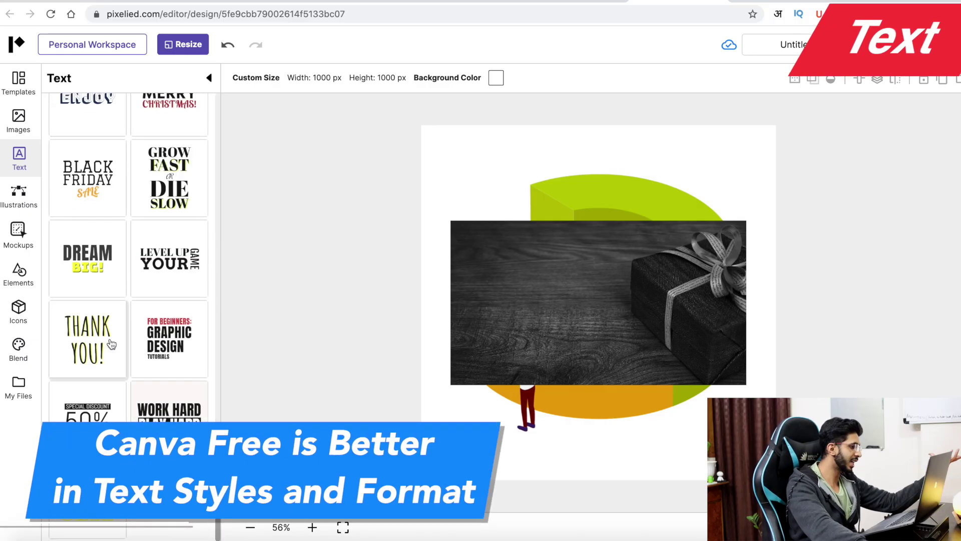
{"action": "scroll", "coordinate": [180, 370], "scroll_direction": "up", "scroll_amount": 15}
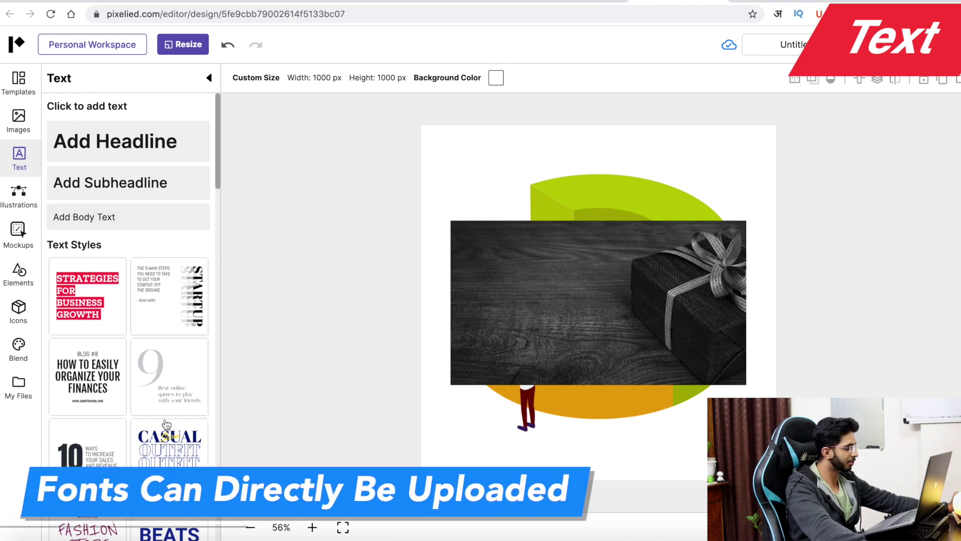
{"action": "left_click", "coordinate": [100, 367]}
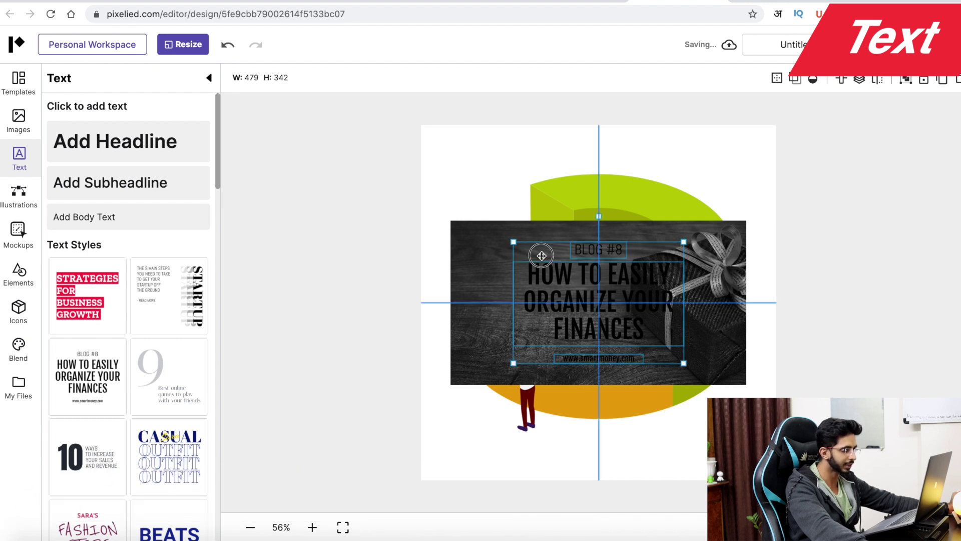
{"action": "left_click_drag", "start_coordinate": [542, 256], "coordinate": [545, 159]}
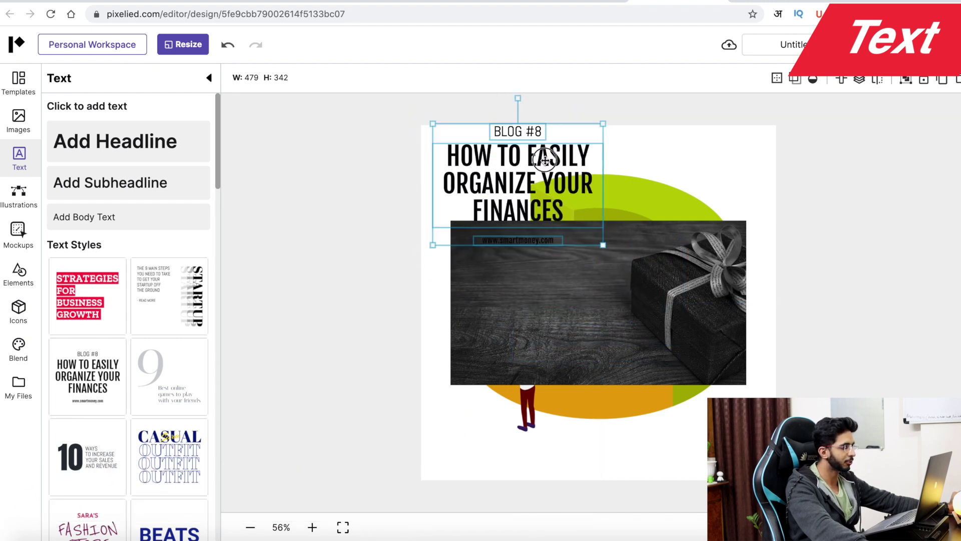
{"action": "left_click", "coordinate": [623, 164]}
- Select the word EASILY in the heading and browse the system fonts available for it
{"action": "double_click", "coordinate": [584, 161]}
{"action": "left_click", "coordinate": [347, 80]}
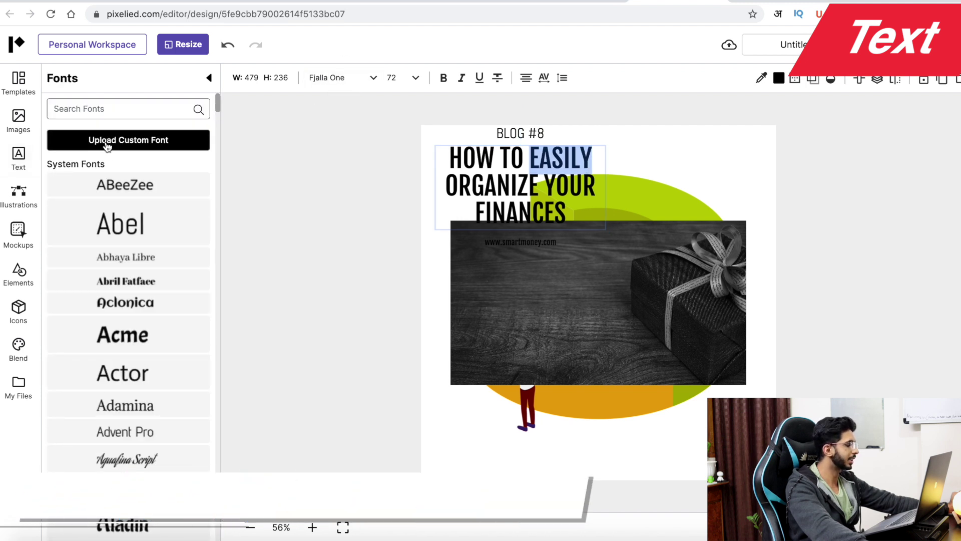
{"action": "left_click", "coordinate": [110, 301]}
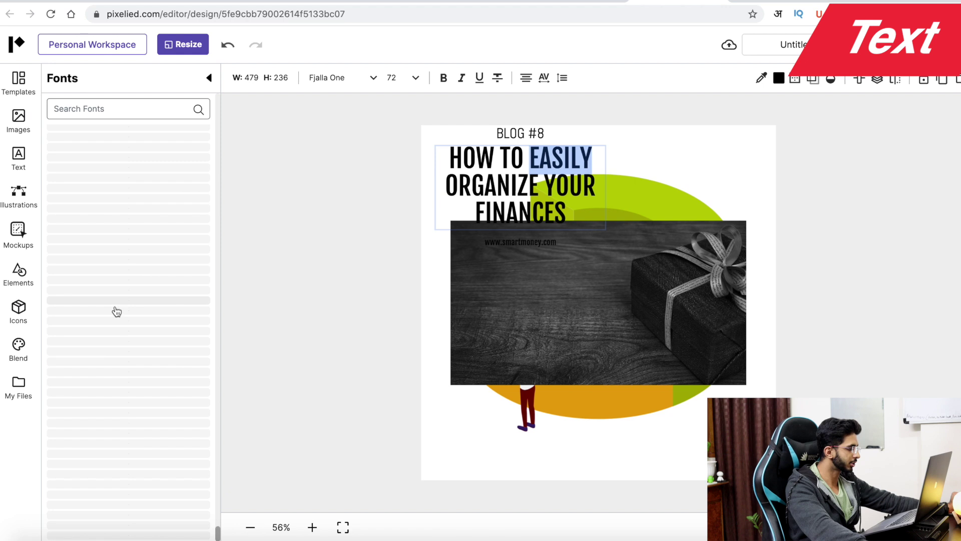
{"action": "scroll", "coordinate": [140, 363], "scroll_direction": "down", "scroll_amount": 3}
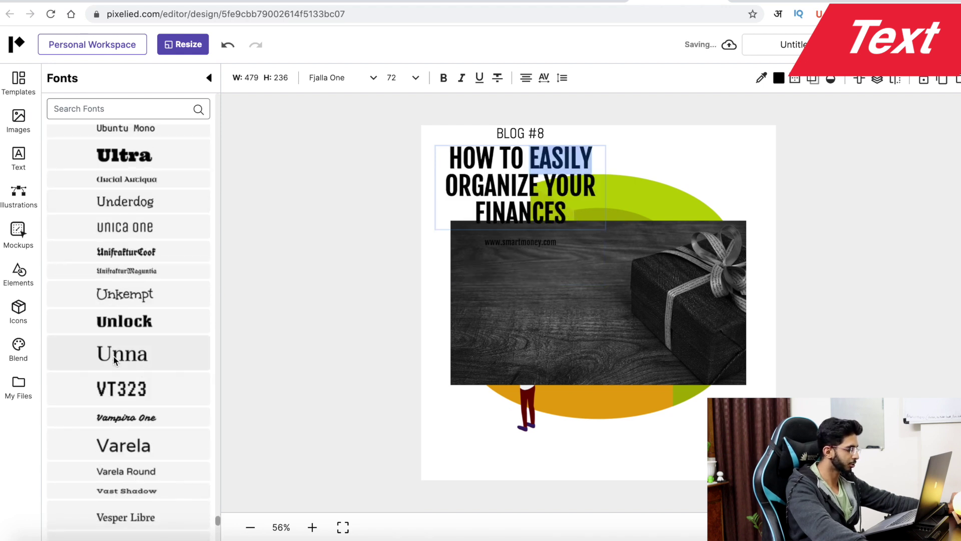
{"action": "left_click", "coordinate": [116, 445]}
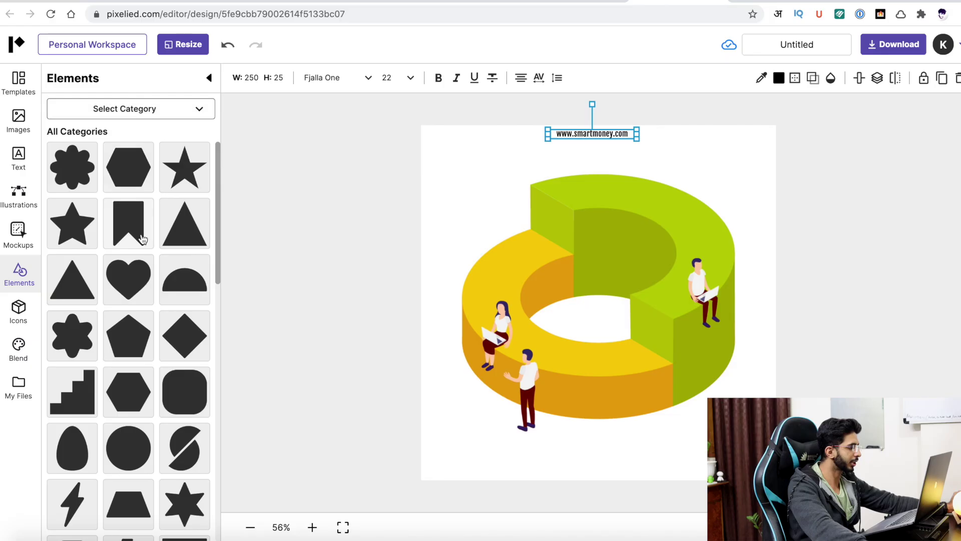
- Browse the Shapes elements and switch the element category to Arrows
{"action": "left_click", "coordinate": [146, 105]}
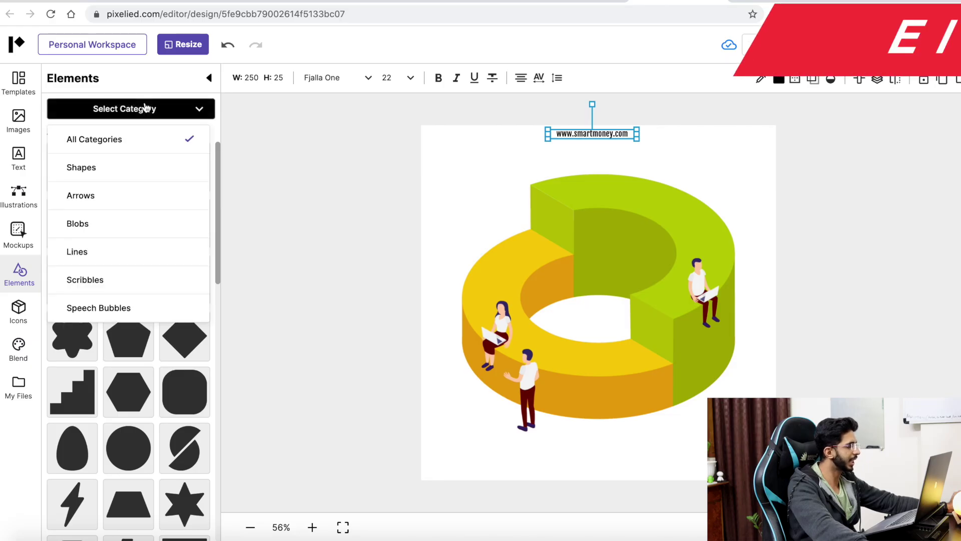
{"action": "left_click", "coordinate": [133, 170]}
{"action": "scroll", "coordinate": [131, 166], "scroll_direction": "down", "scroll_amount": 2}
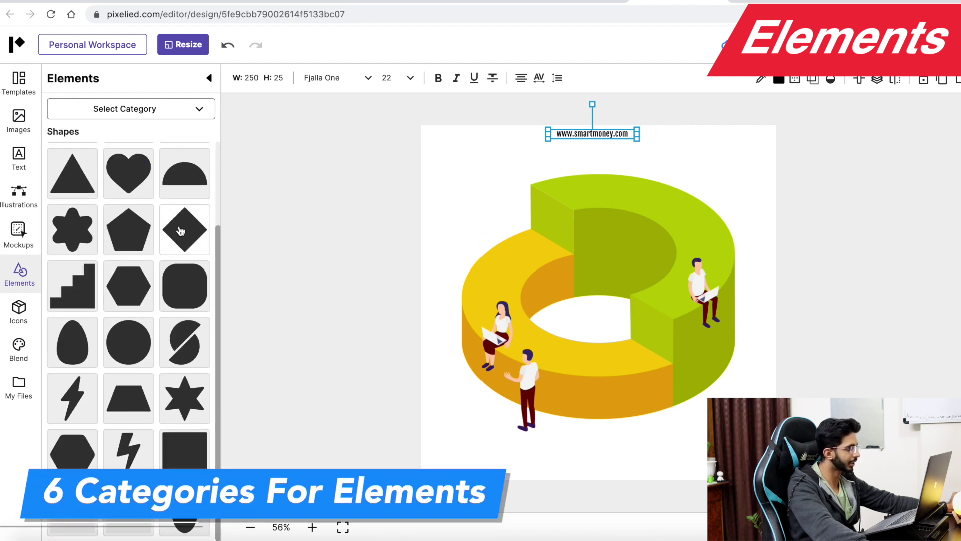
{"action": "left_click", "coordinate": [134, 116]}
{"action": "left_click", "coordinate": [105, 195]}
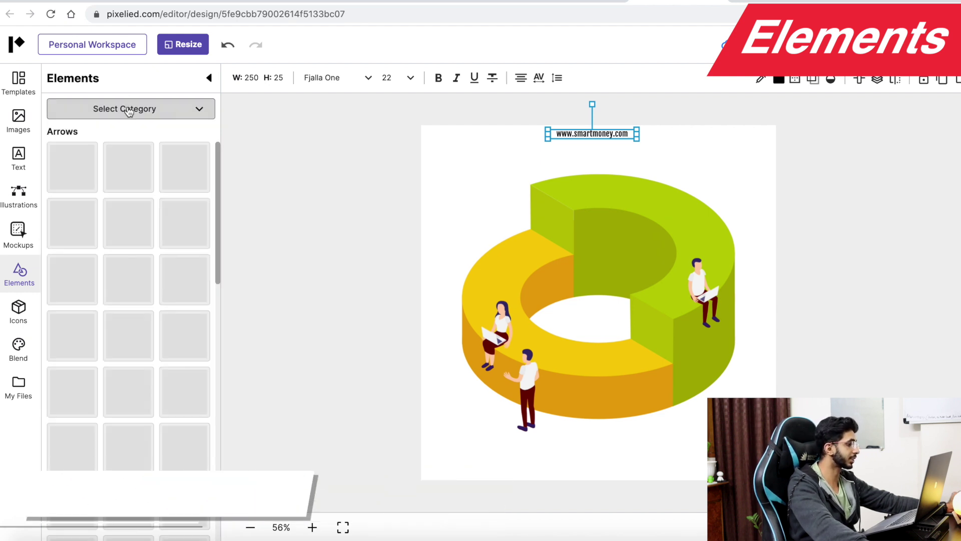
- Add the black dashed brush line from the Lines elements and enlarge it to nearly the full canvas width below the web address
{"action": "left_click", "coordinate": [129, 108]}
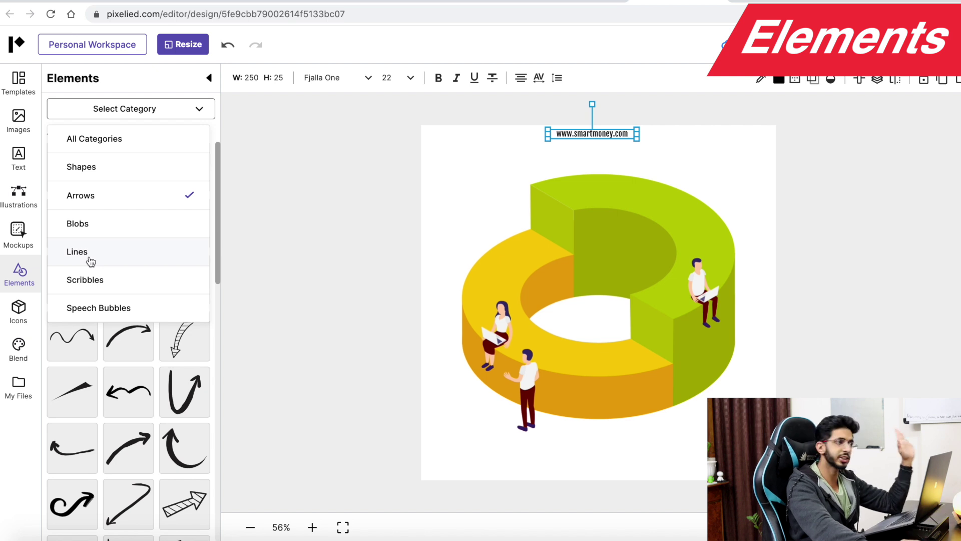
{"action": "left_click", "coordinate": [127, 250]}
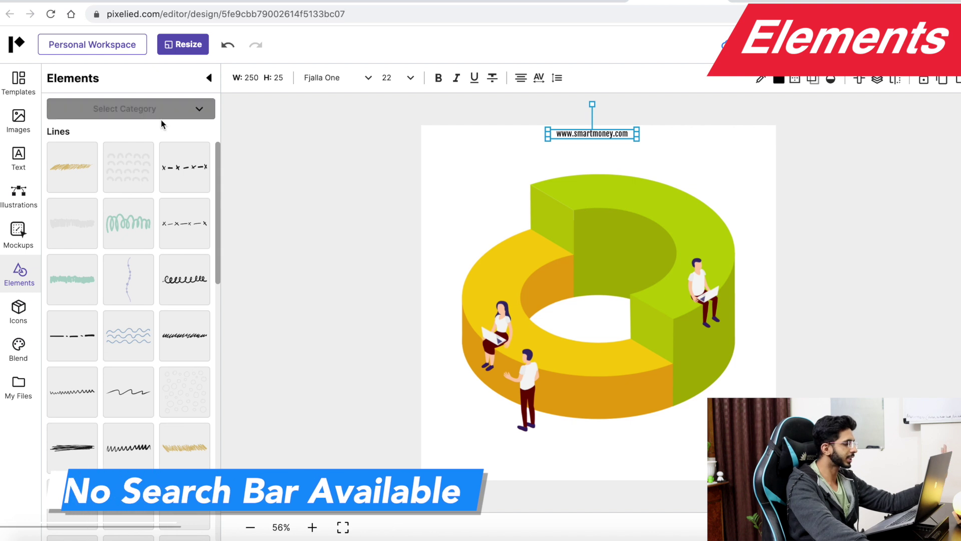
{"action": "left_click", "coordinate": [173, 114]}
{"action": "left_click", "coordinate": [115, 241]}
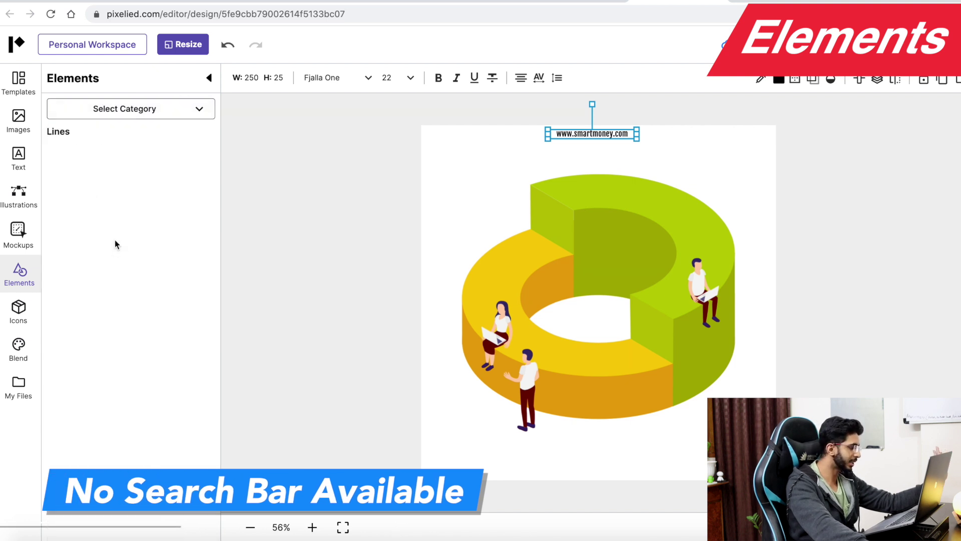
{"action": "scroll", "coordinate": [123, 256], "scroll_direction": "down", "scroll_amount": 2}
{"action": "scroll", "coordinate": [123, 256], "scroll_direction": "down", "scroll_amount": 1}
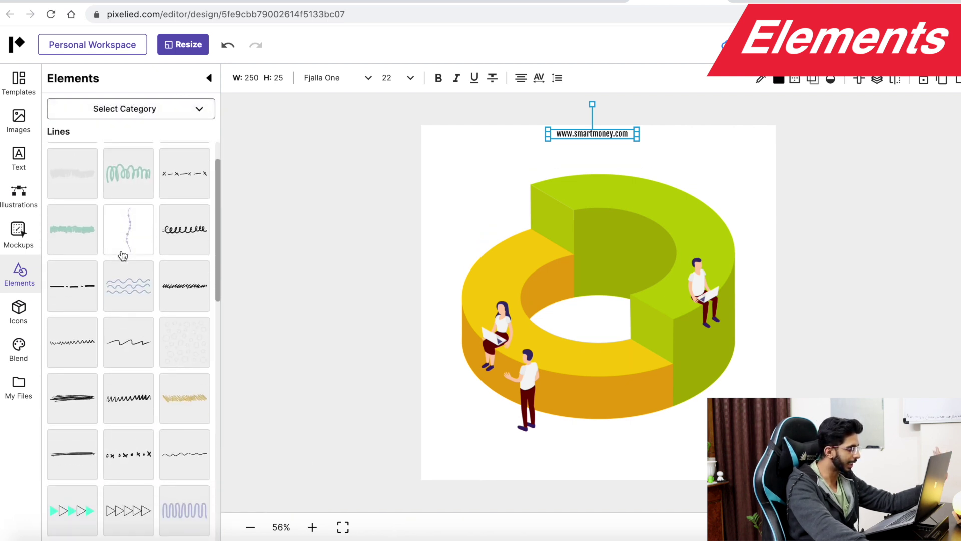
{"action": "left_click", "coordinate": [71, 273]}
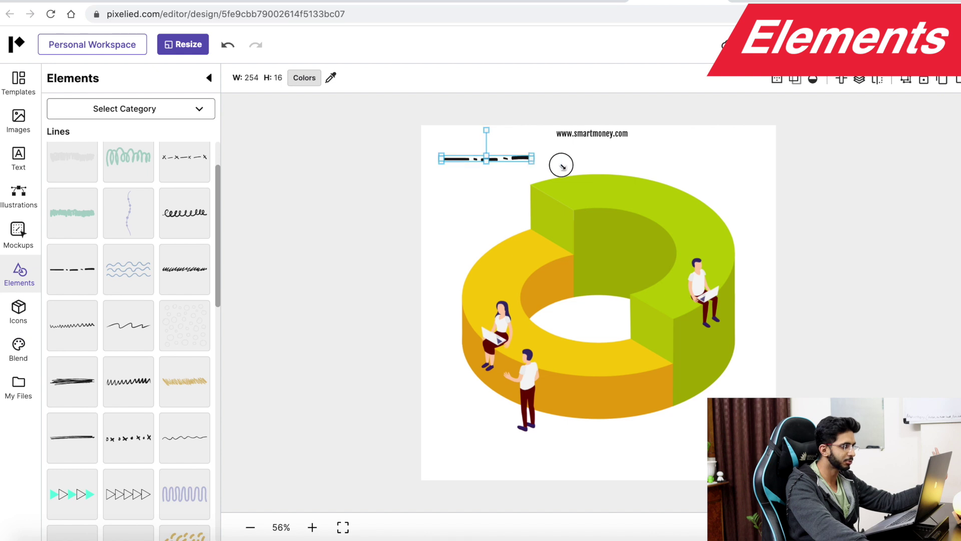
{"action": "left_click_drag", "start_coordinate": [699, 171], "coordinate": [692, 153]}
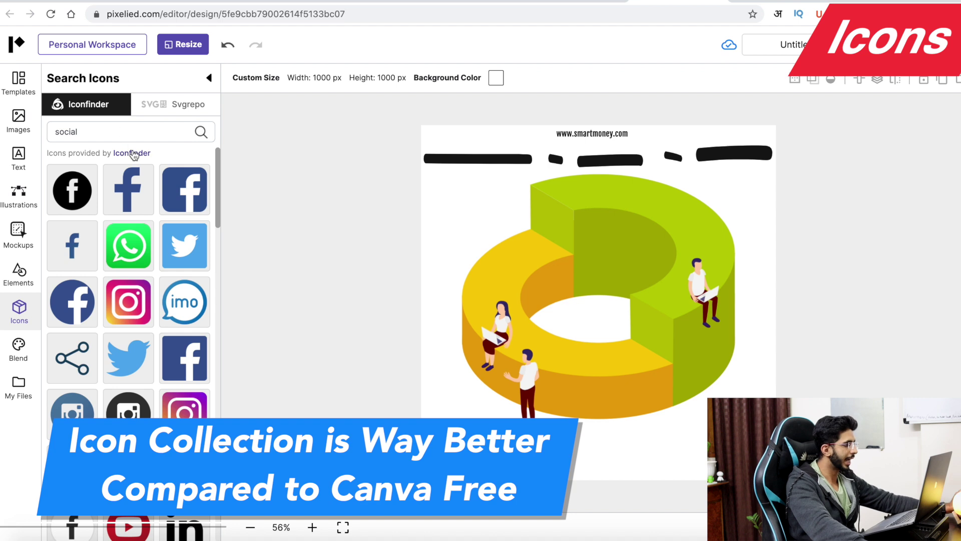
- Check Svgrepo as the icon source, return to Iconfinder and search it for instagram icons
{"action": "left_click", "coordinate": [202, 107]}
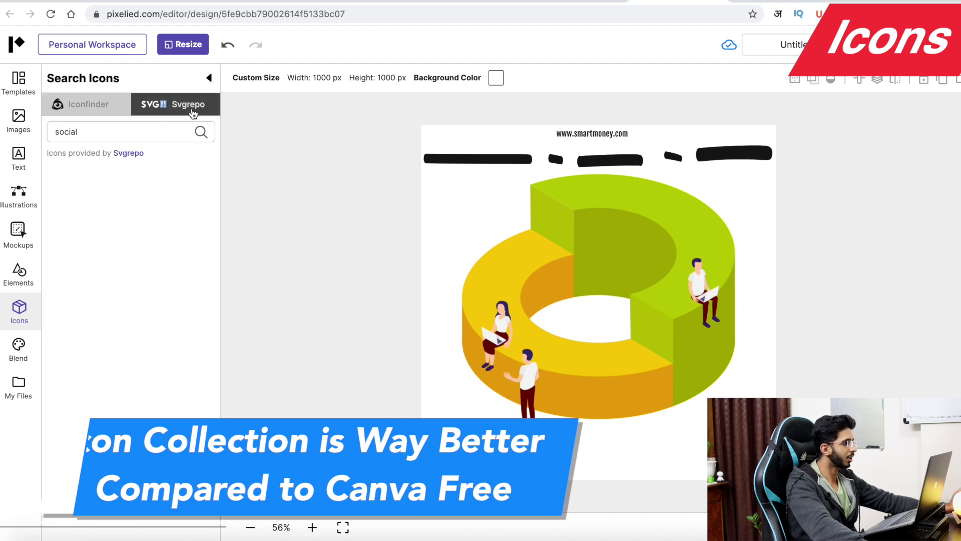
{"action": "left_click", "coordinate": [109, 104]}
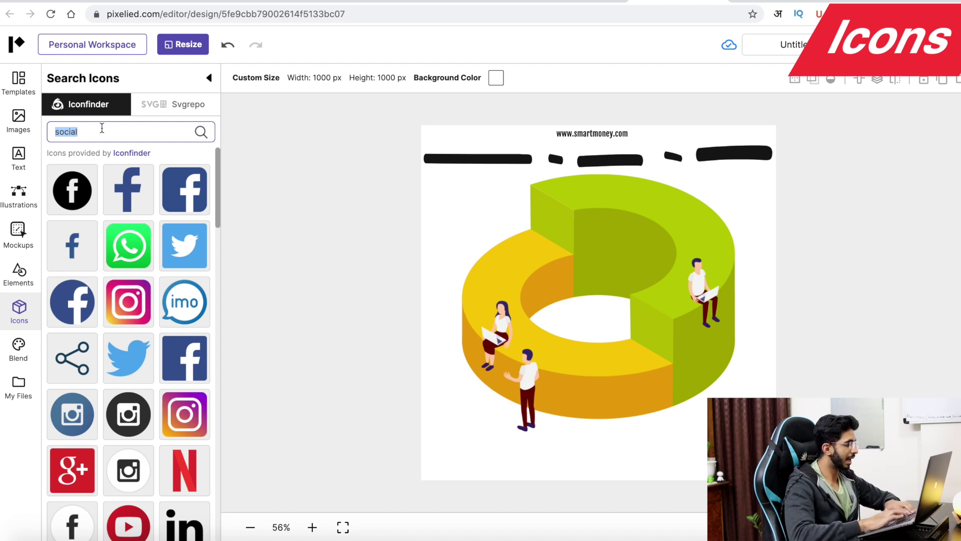
{"action": "type", "text": "instagram"}
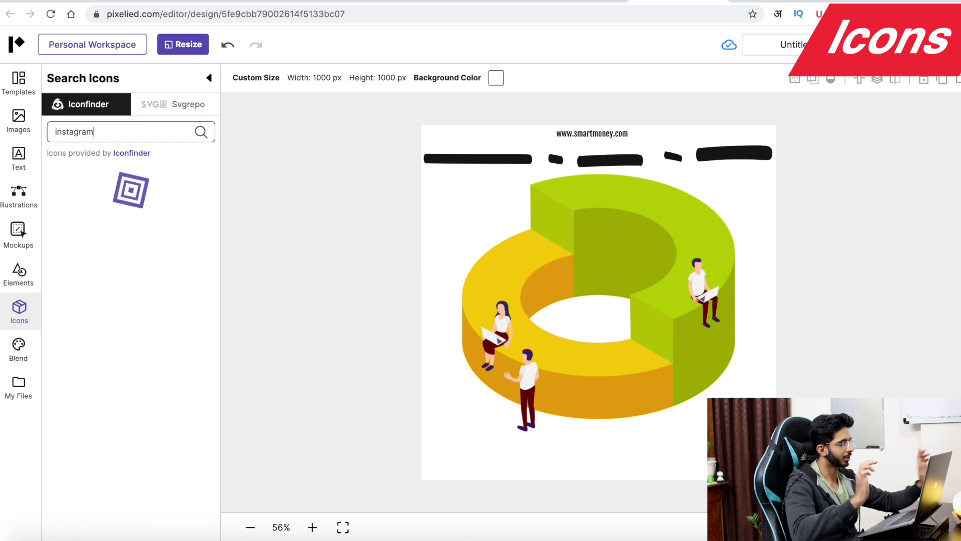
- Add the black dripping Instagram icon and place it at 180 × 180 px above and left of the ring illustration
{"action": "scroll", "coordinate": [124, 341], "scroll_direction": "down", "scroll_amount": 5}
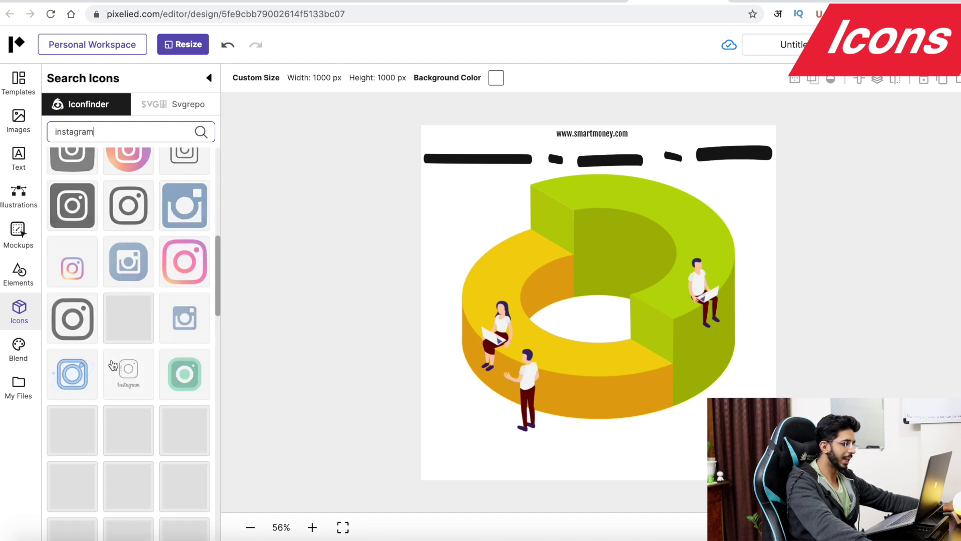
{"action": "scroll", "coordinate": [124, 342], "scroll_direction": "down", "scroll_amount": 15}
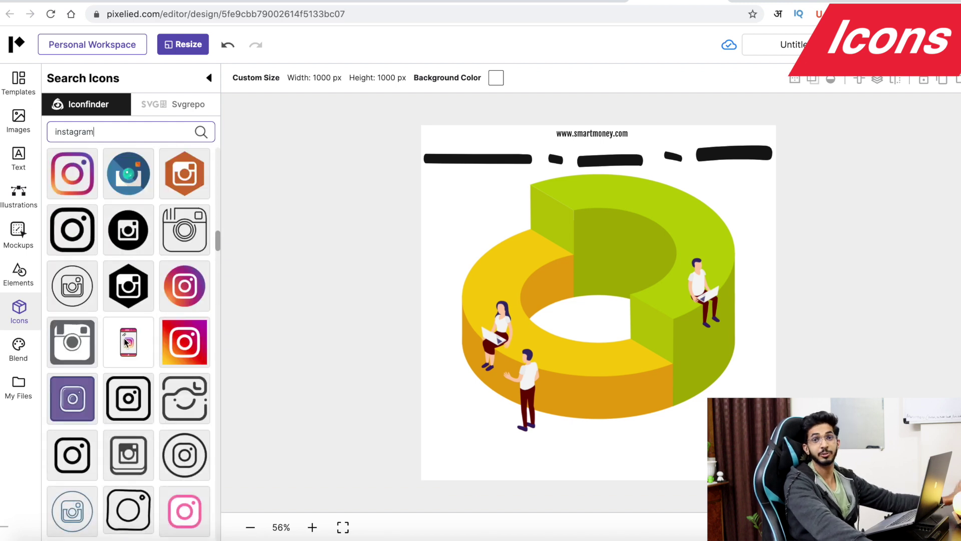
{"action": "scroll", "coordinate": [126, 342], "scroll_direction": "down", "scroll_amount": 5}
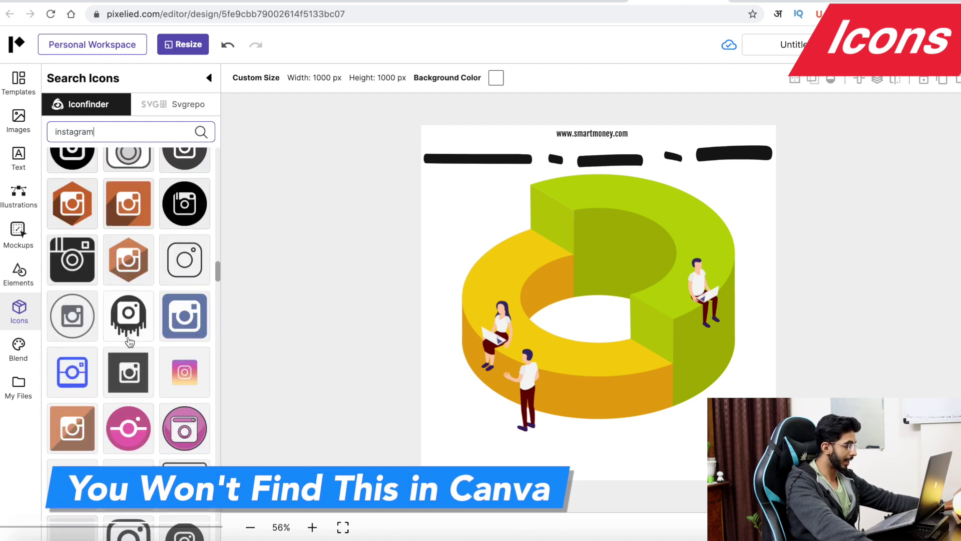
{"action": "scroll", "coordinate": [126, 330], "scroll_direction": "down", "scroll_amount": 1}
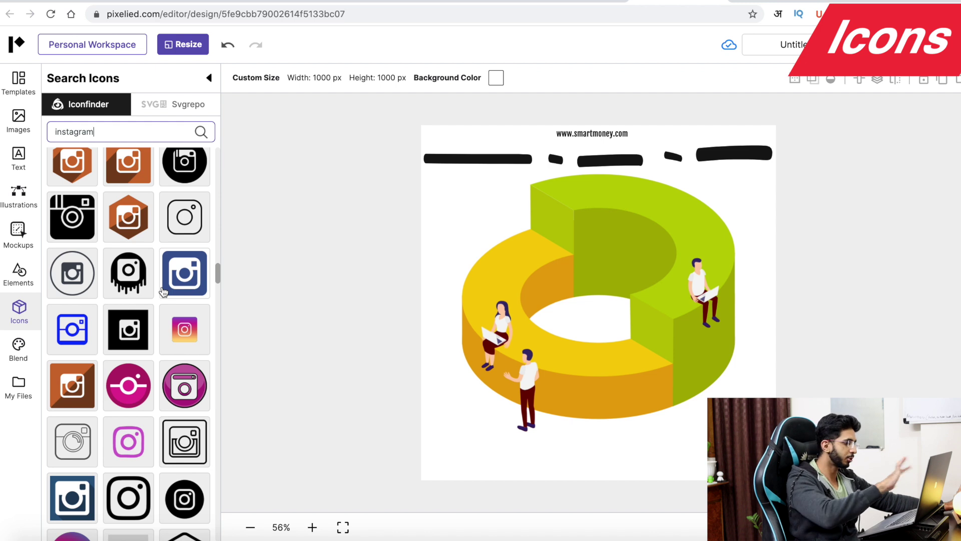
{"action": "left_click", "coordinate": [139, 274]}
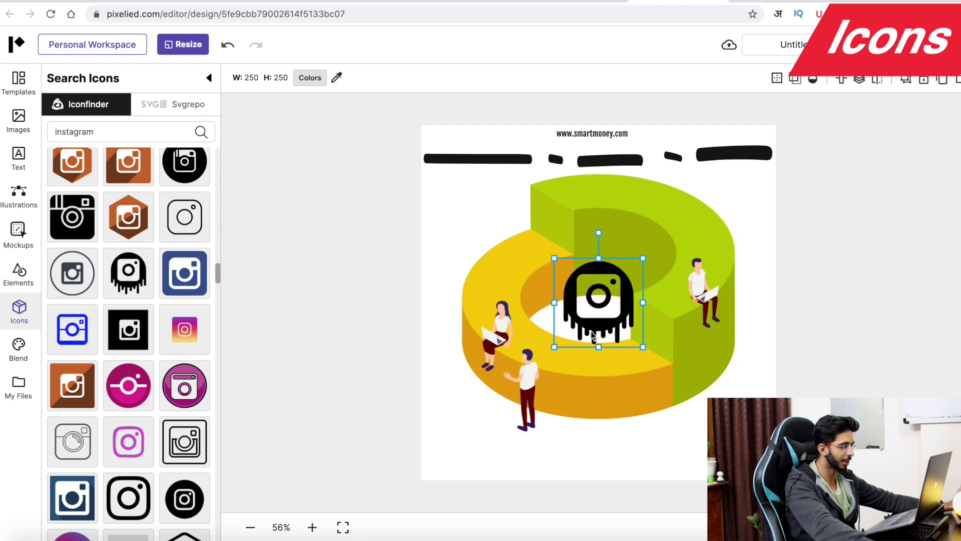
{"action": "left_click_drag", "start_coordinate": [626, 303], "coordinate": [499, 230]}
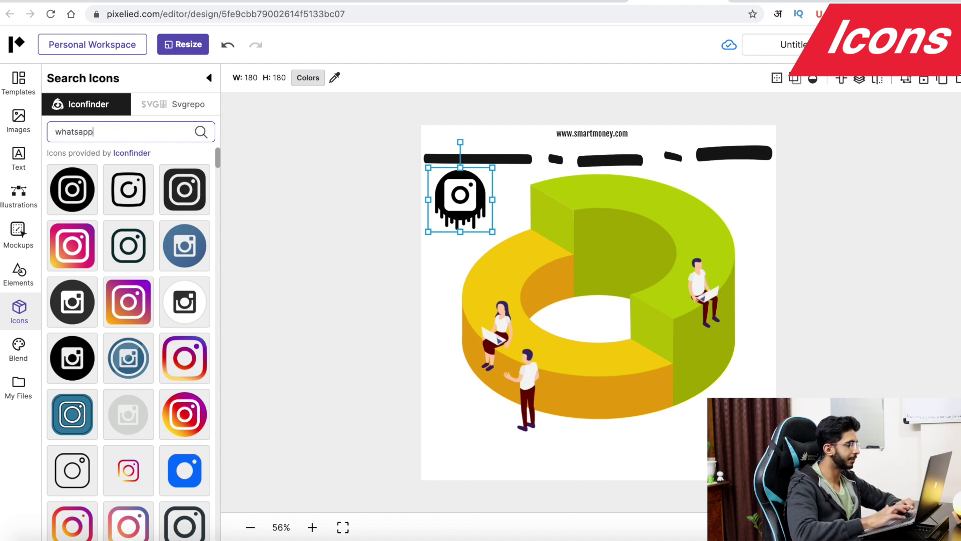
- Search Iconfinder for whatsapp icons and look through the results
{"action": "key", "text": "Return"}
{"action": "scroll", "coordinate": [171, 384], "scroll_direction": "down", "scroll_amount": 5}
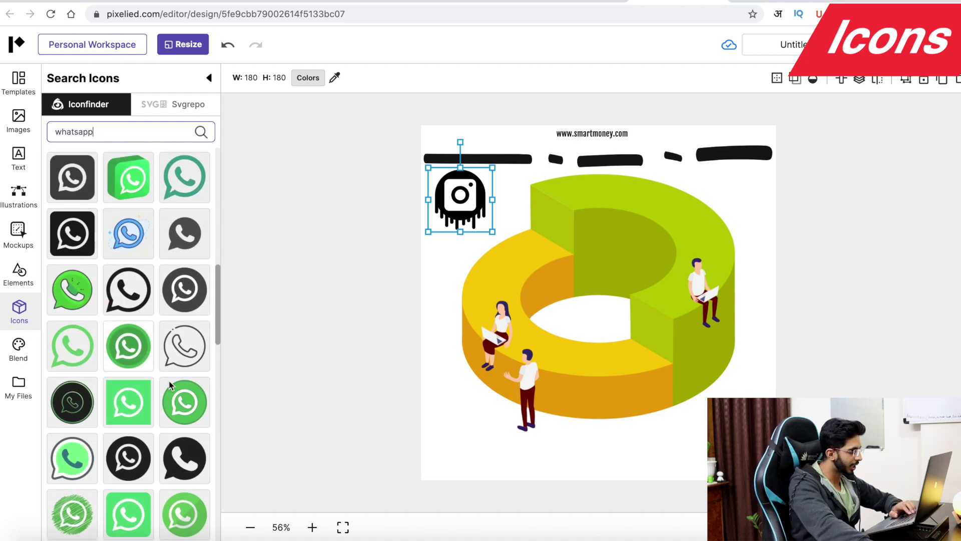
{"action": "scroll", "coordinate": [170, 385], "scroll_direction": "up", "scroll_amount": 5}
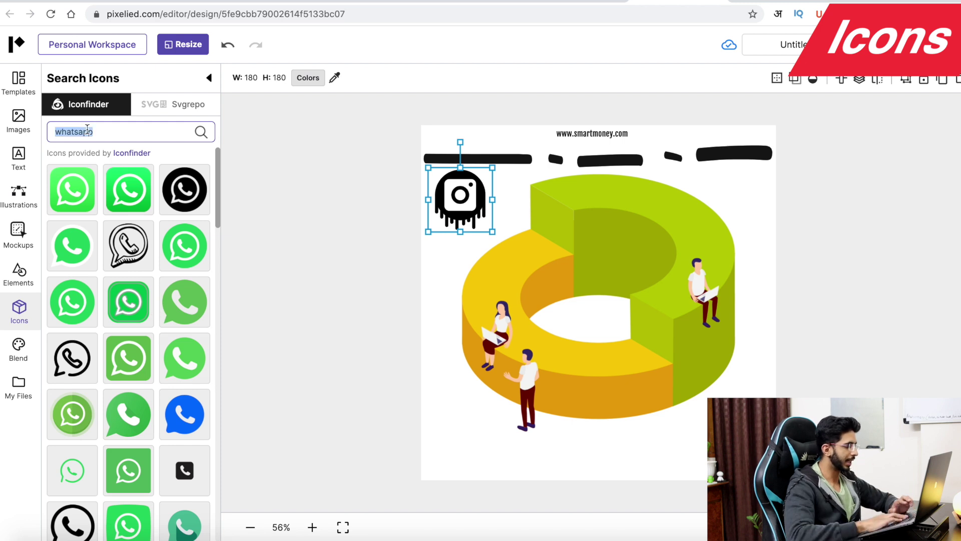
- Search the icons for smile, add the angry yellow face and shrink it just below the Instagram icon
{"action": "type", "text": "ile"}
{"action": "key", "text": "Return"}
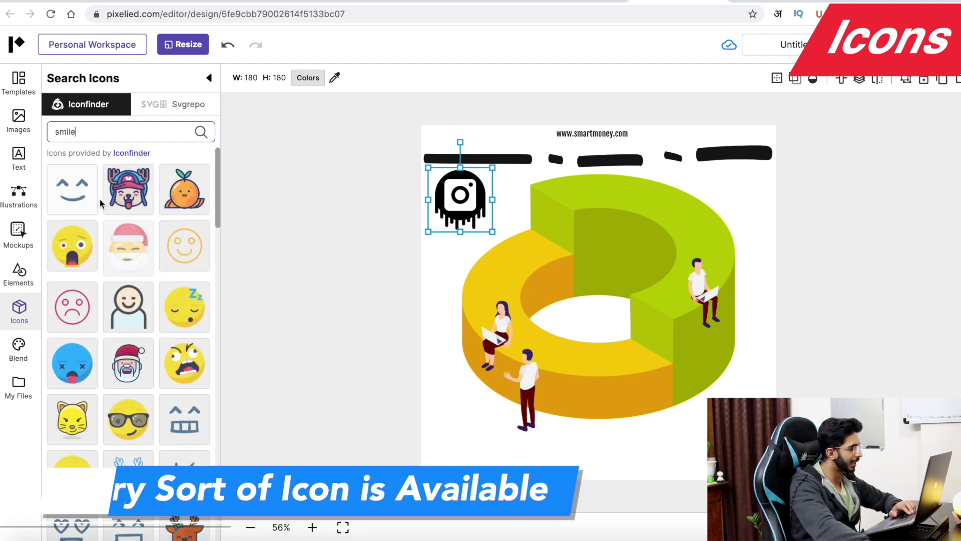
{"action": "scroll", "coordinate": [125, 247], "scroll_direction": "down", "scroll_amount": 1}
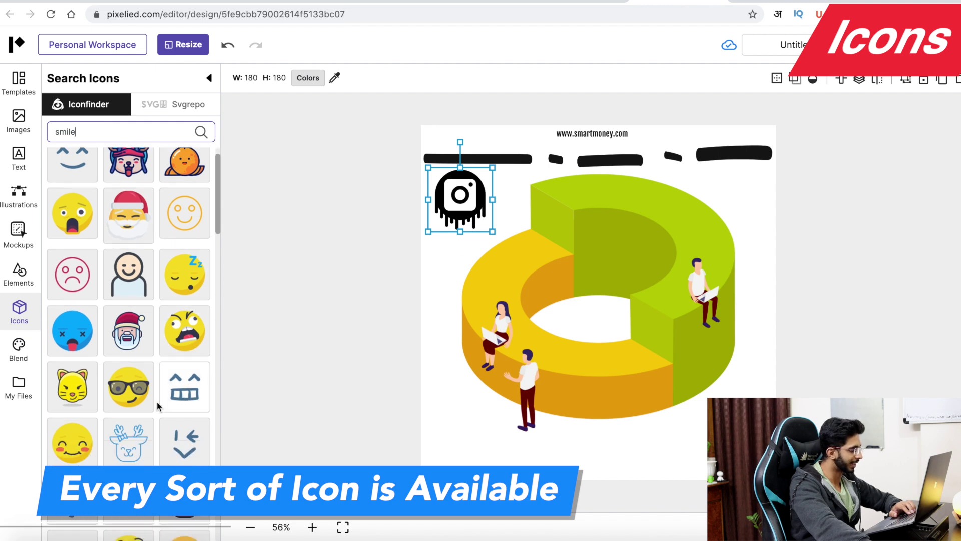
{"action": "left_click", "coordinate": [185, 330]}
{"action": "left_click_drag", "start_coordinate": [615, 306], "coordinate": [485, 262]}
{"action": "left_click_drag", "start_coordinate": [505, 302], "coordinate": [453, 243]}
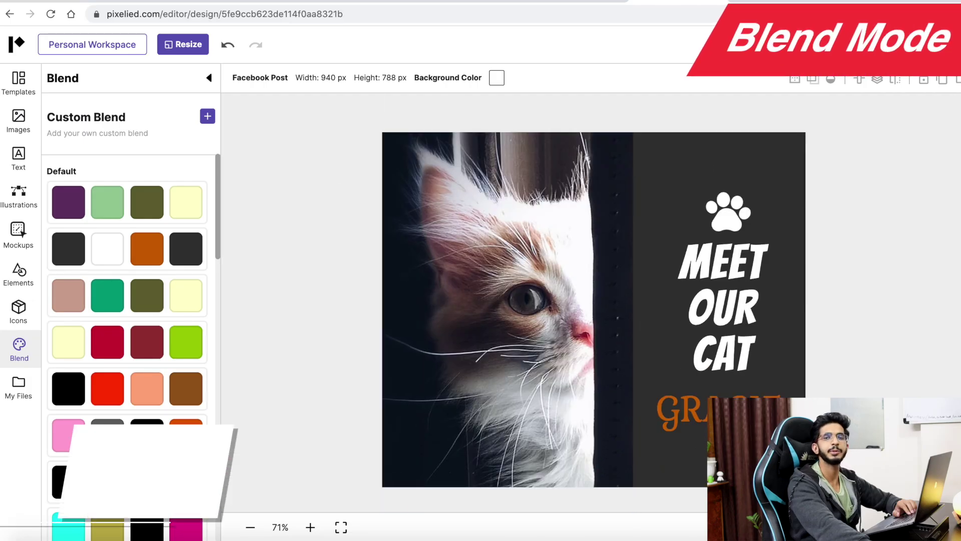
- Try several default color blends on the cat welcome design and apply the pale yellow, crimson, dark red and lime green one
{"action": "left_click", "coordinate": [155, 213]}
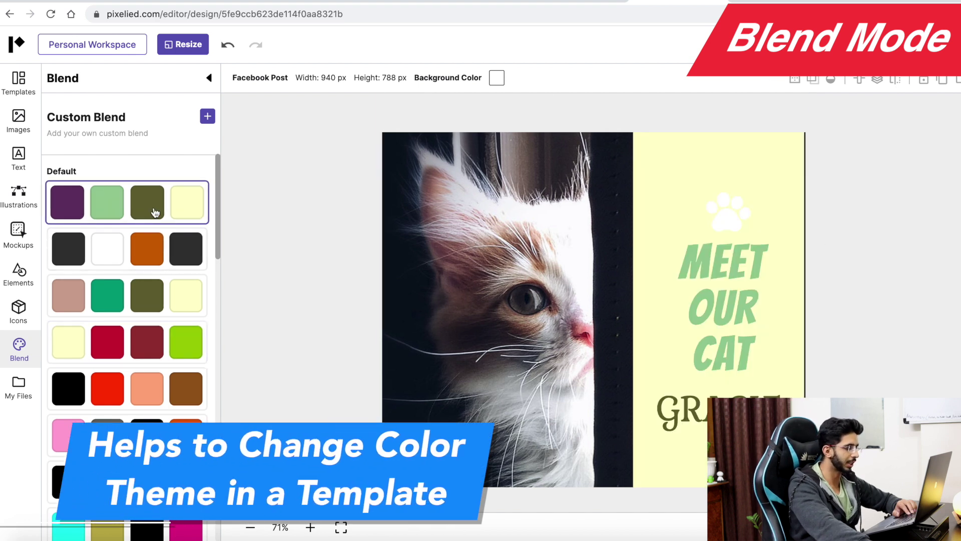
{"action": "left_click", "coordinate": [155, 233]}
{"action": "left_click", "coordinate": [151, 306]}
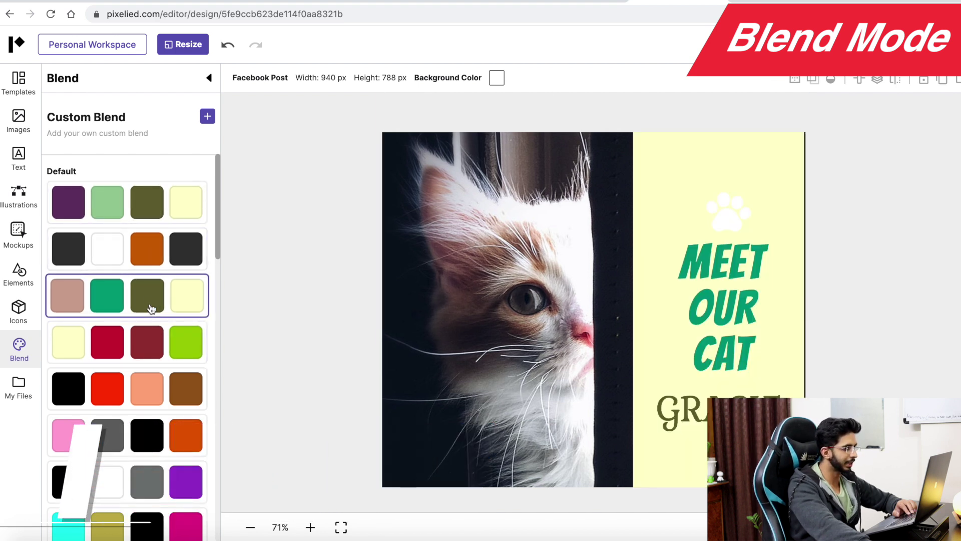
{"action": "left_click", "coordinate": [150, 339]}
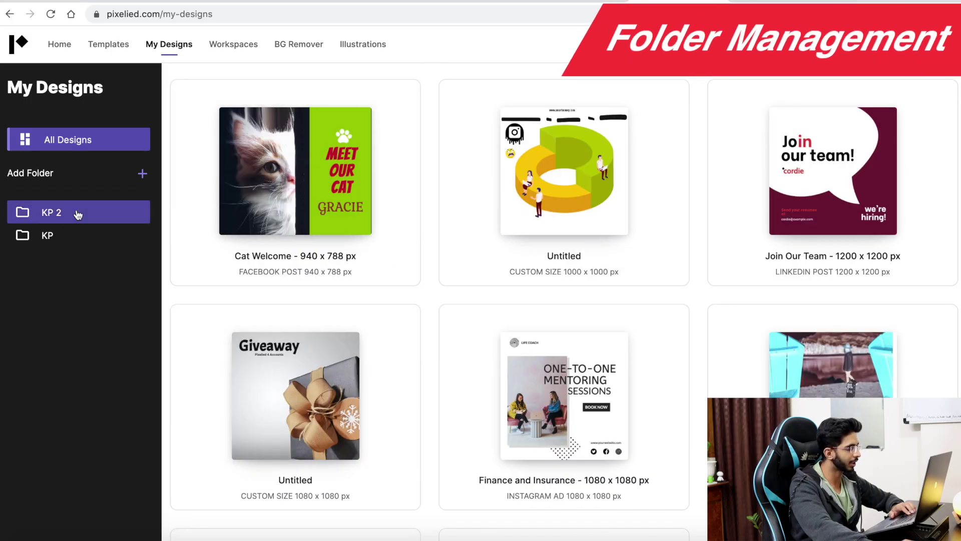
- Check the contents of the KP 2 and KP folders and move the Cat Welcome design from All Designs into KP 2
{"action": "left_click", "coordinate": [79, 214]}
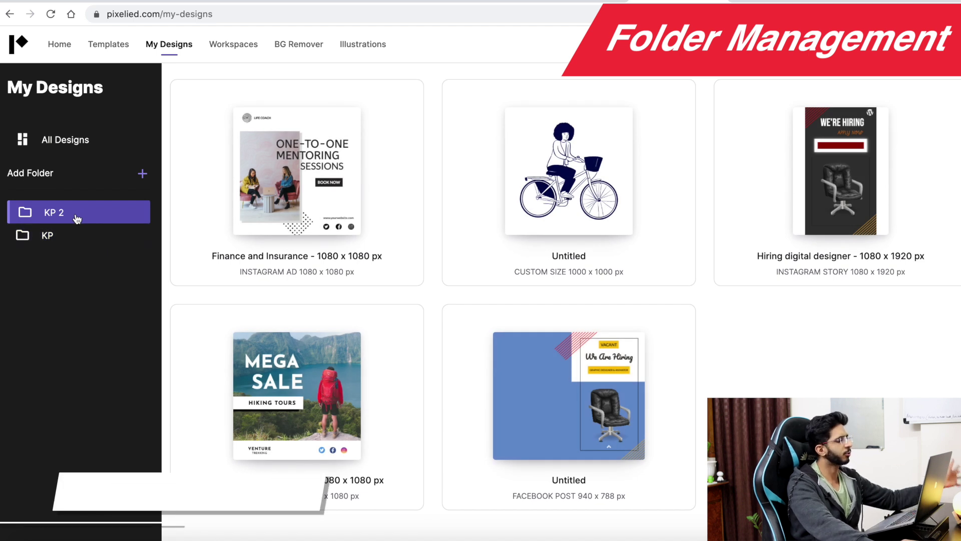
{"action": "left_click", "coordinate": [67, 236]}
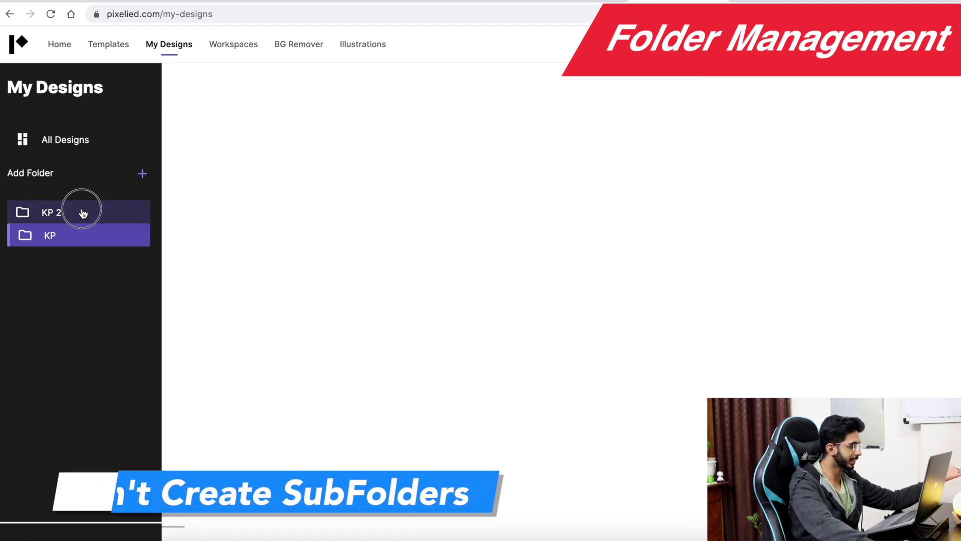
{"action": "left_click", "coordinate": [79, 141]}
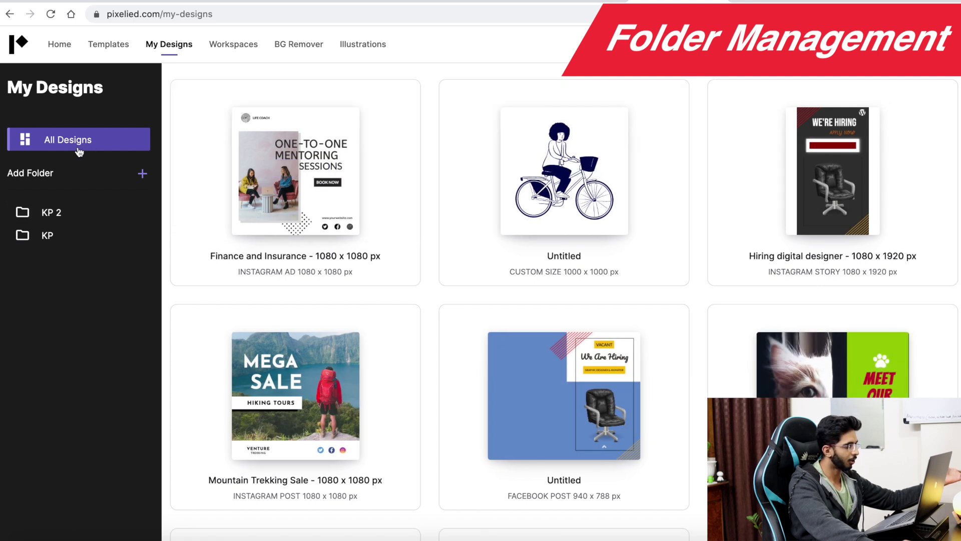
{"action": "scroll", "coordinate": [525, 257], "scroll_direction": "down", "scroll_amount": 3}
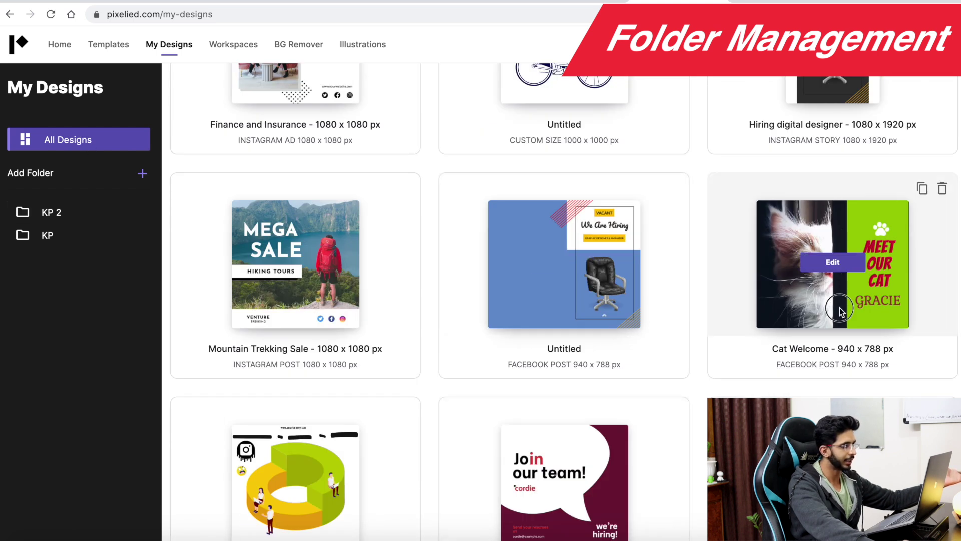
{"action": "left_click_drag", "start_coordinate": [840, 310], "coordinate": [40, 216]}
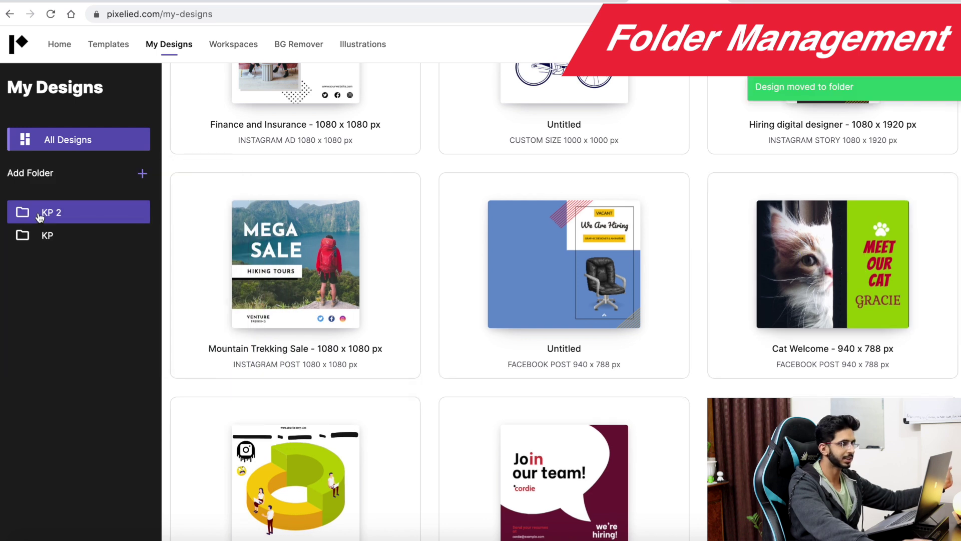